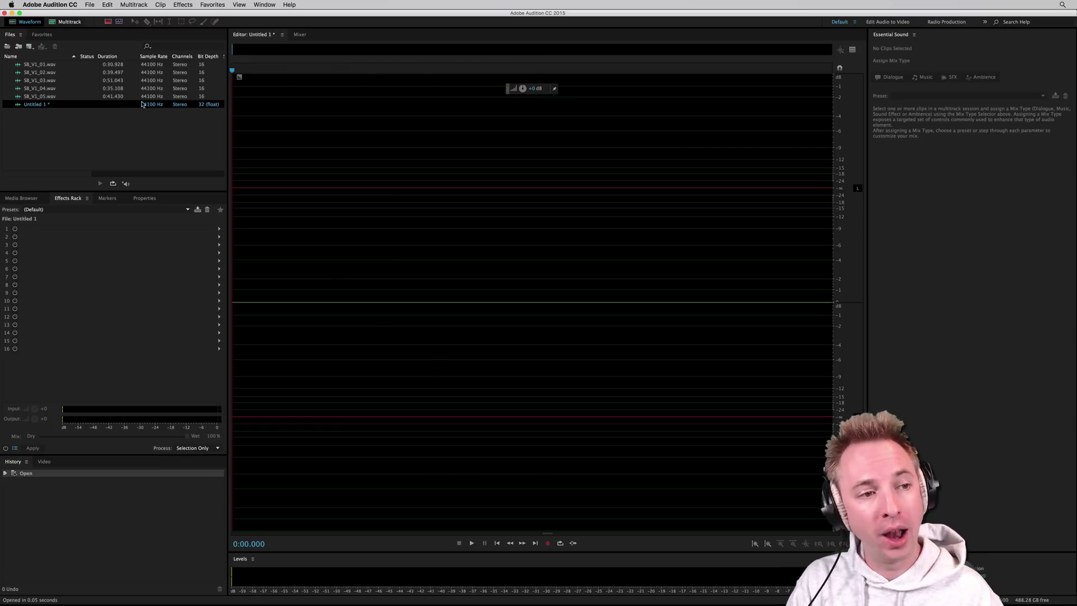
Create the 'Voice Over Music' multitrack session and select Track 1 at the timeline start
left_click(69, 21)
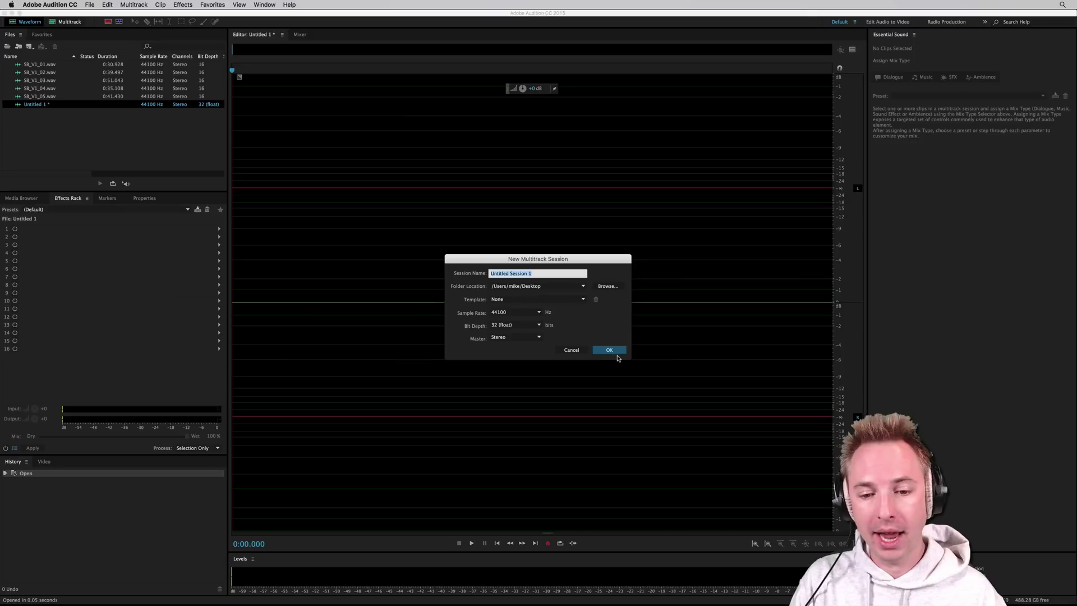
left_click(611, 354)
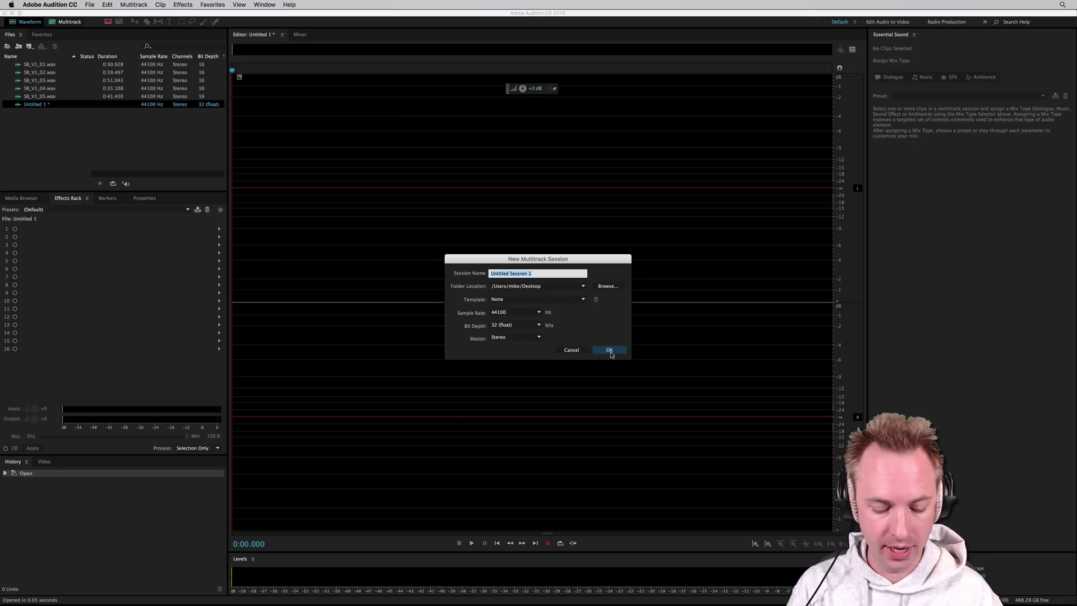
type("Voice Over Musi")
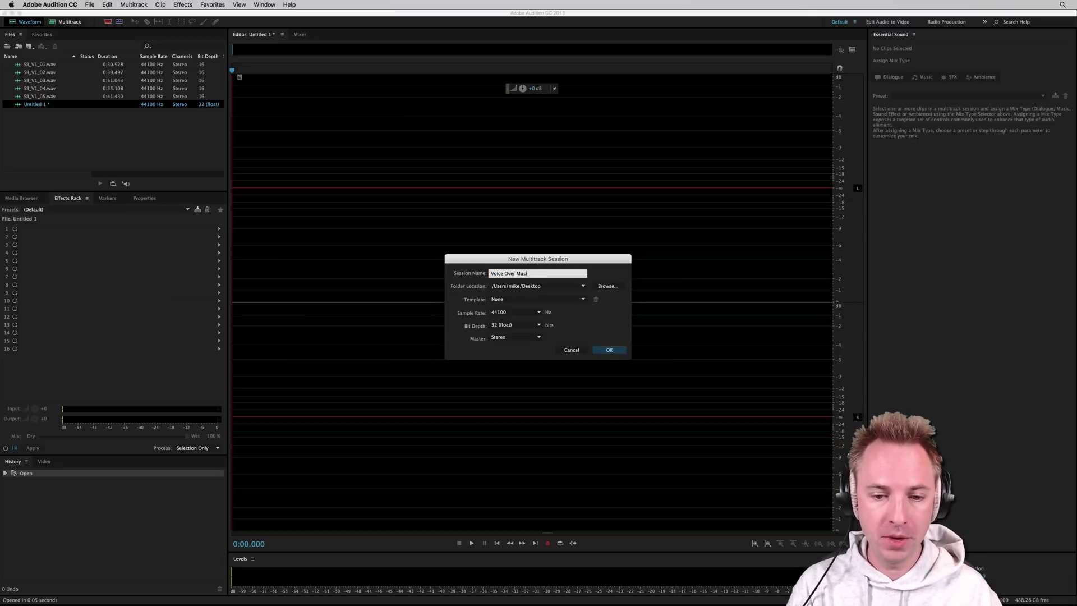
type("c")
key("Return")
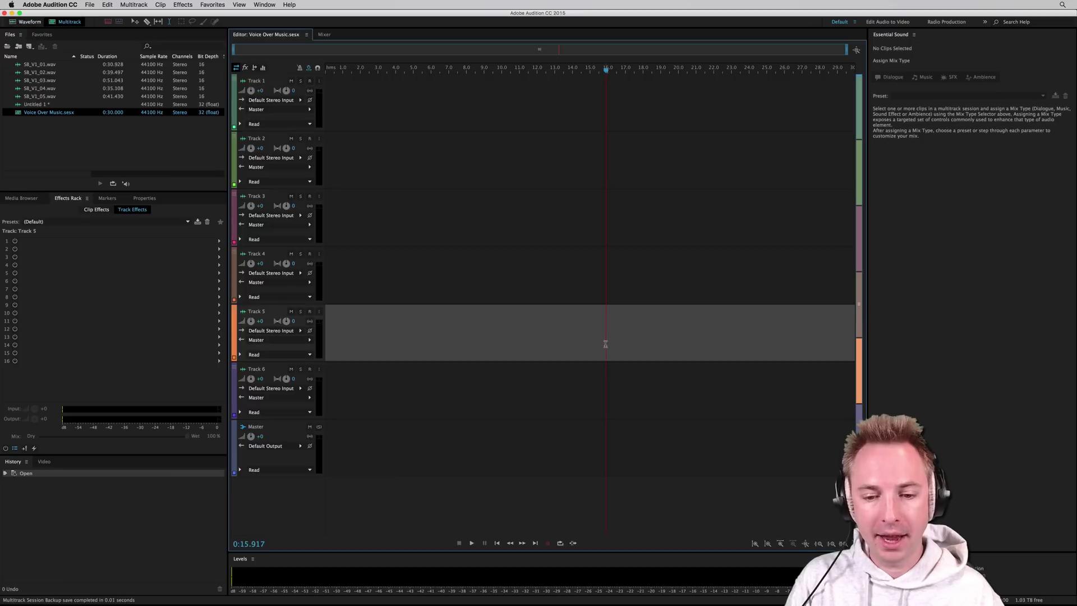
left_click(334, 115)
Open Untitled 1 in the waveform editor and record a short voice take
double_click(45, 105)
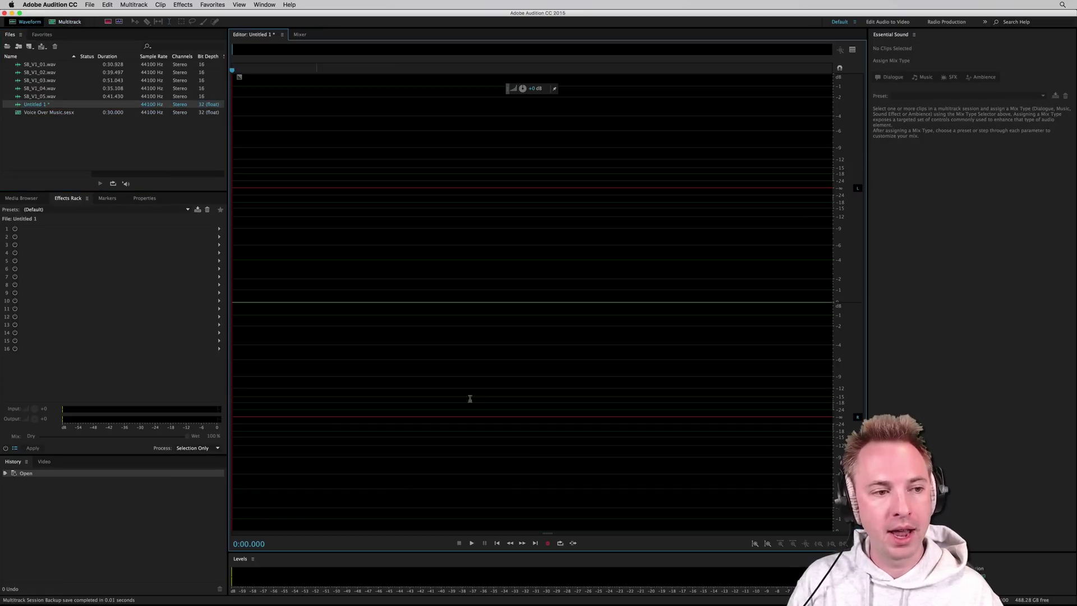
left_click(549, 543)
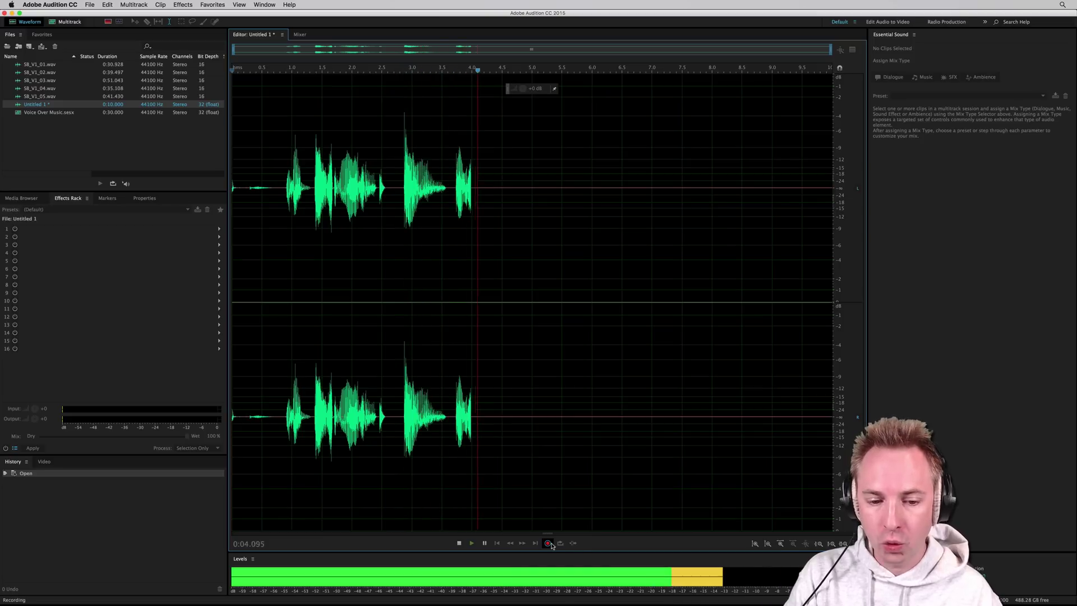
left_click(459, 543)
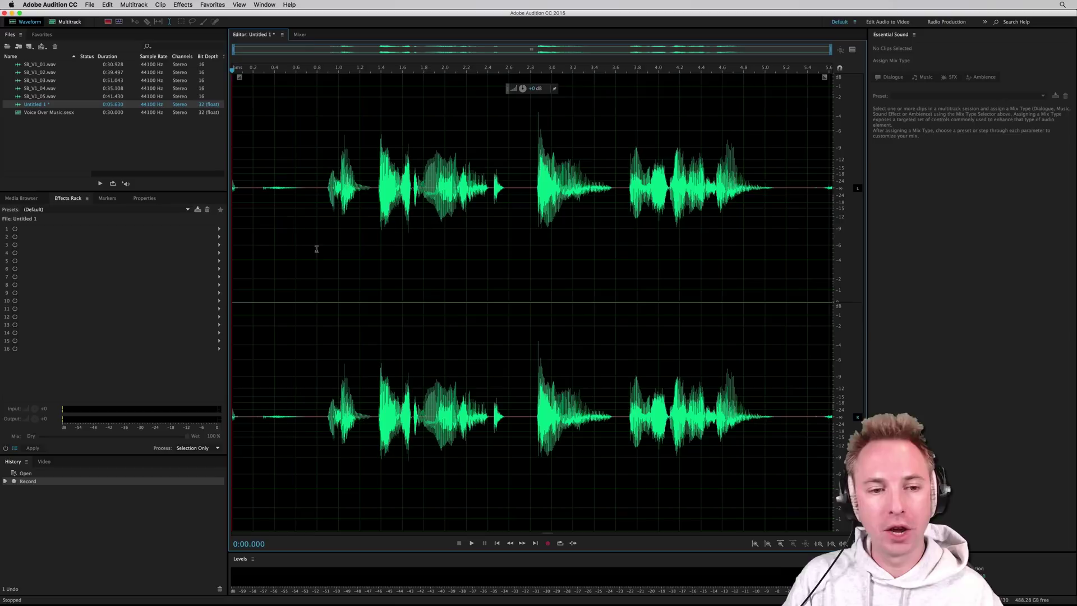
Normalize the take to -0.1 dB and play it back from about 0.85 seconds
left_click(313, 250)
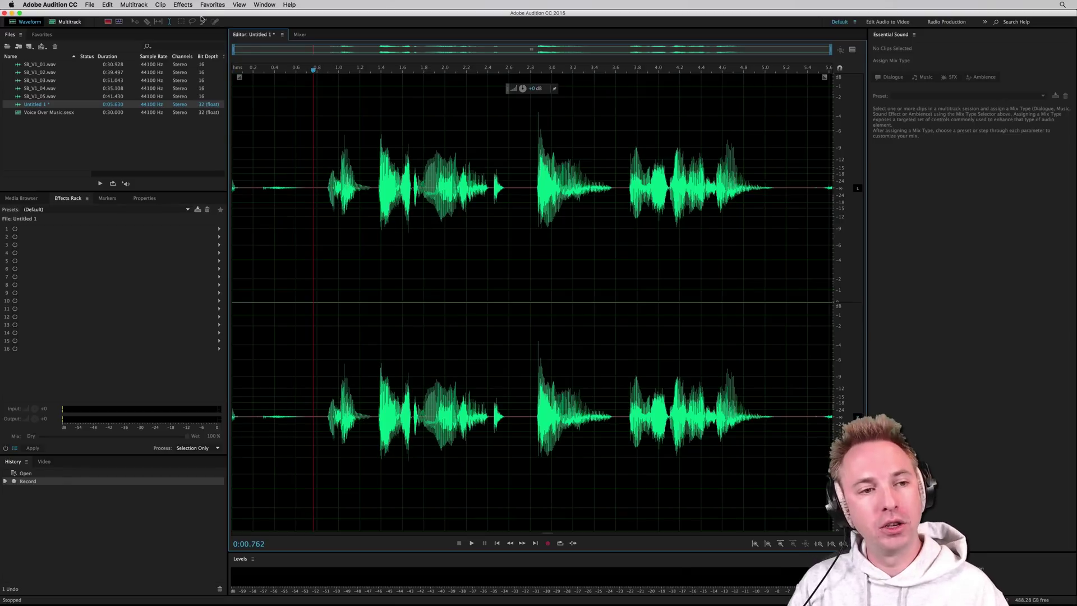
left_click(212, 4)
left_click(241, 87)
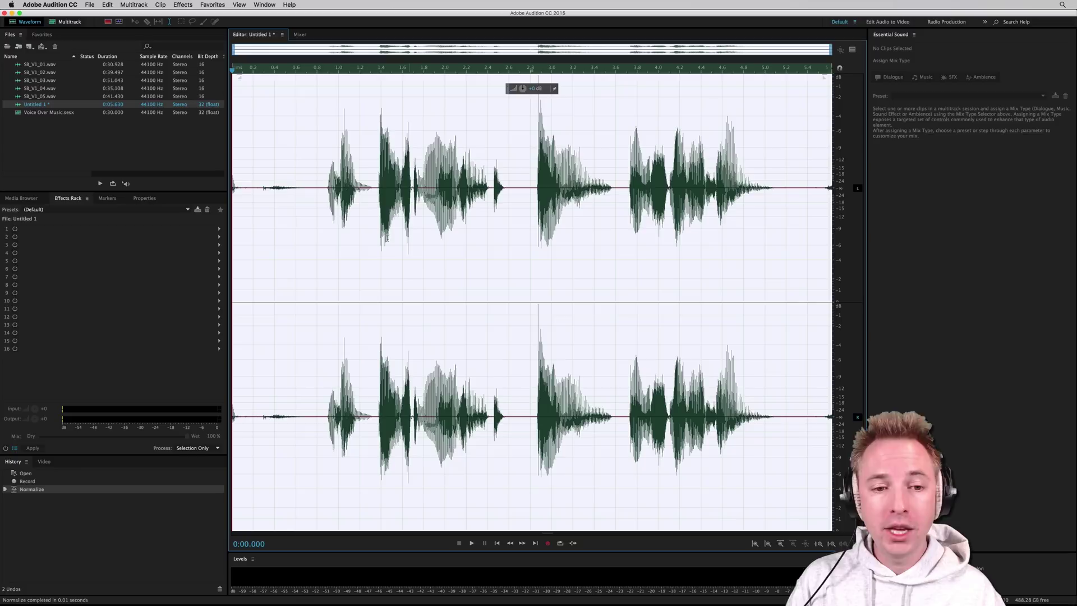
left_click(325, 200)
key("space")
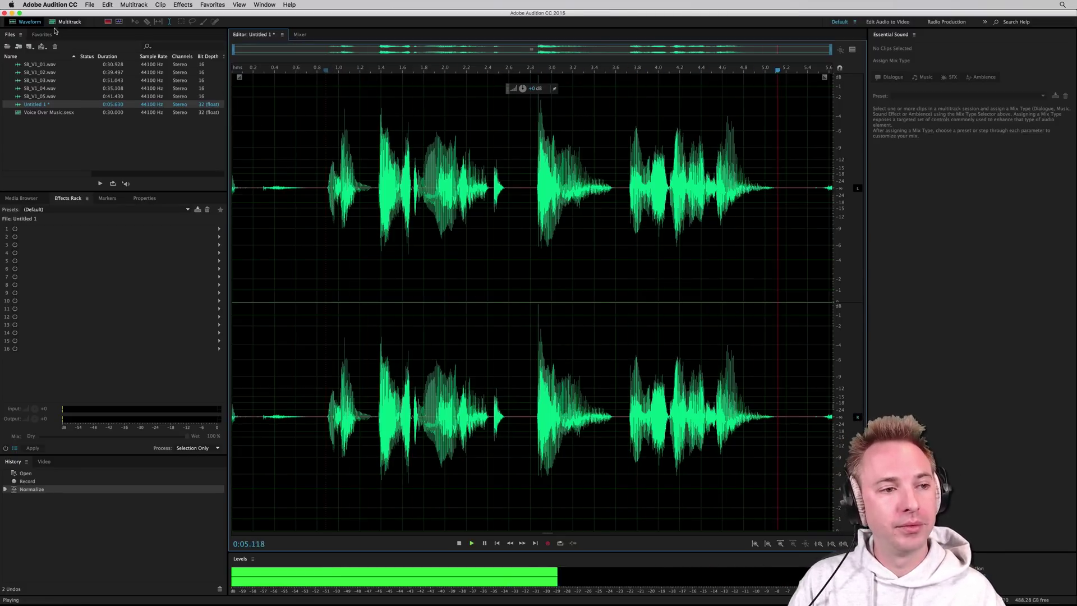
Place the Untitled 1 recording on Track 1 and name the first two tracks Voice and FX
key("0")
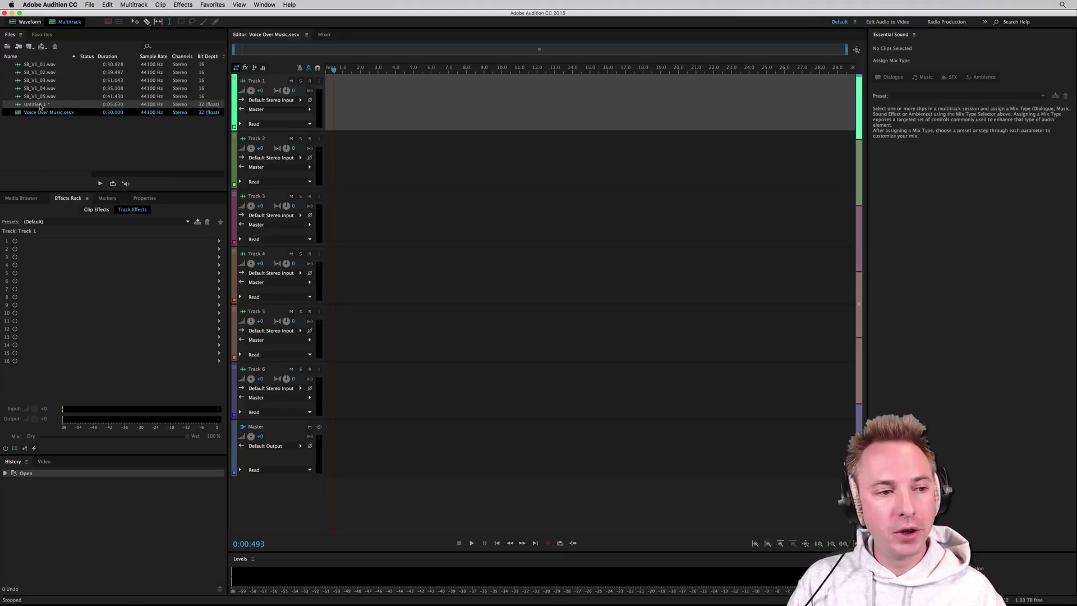
left_click_drag(40, 106, 338, 113)
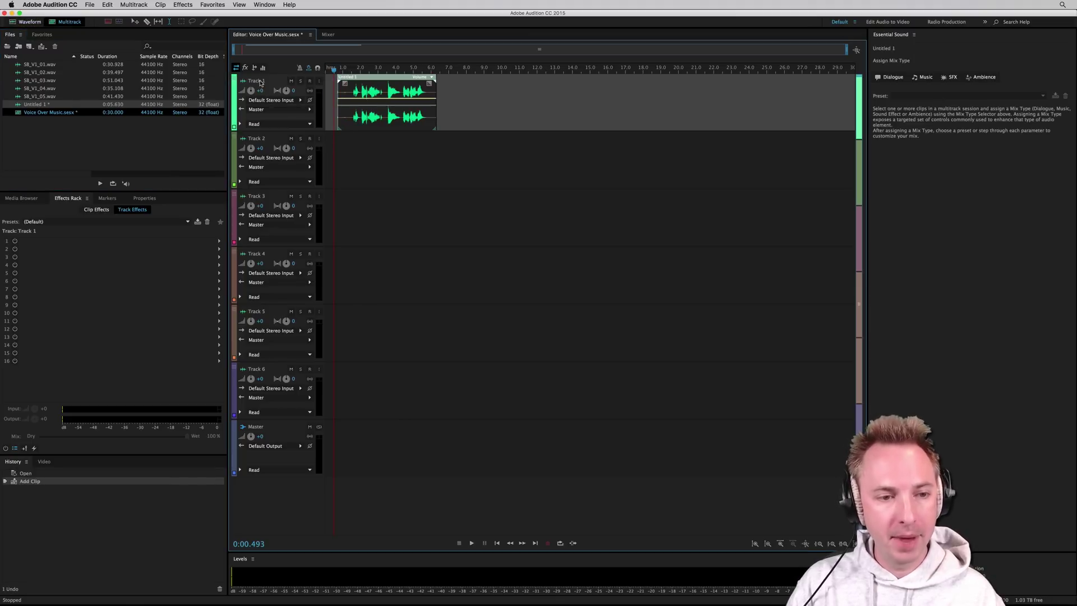
double_click(260, 81)
type("Voice")
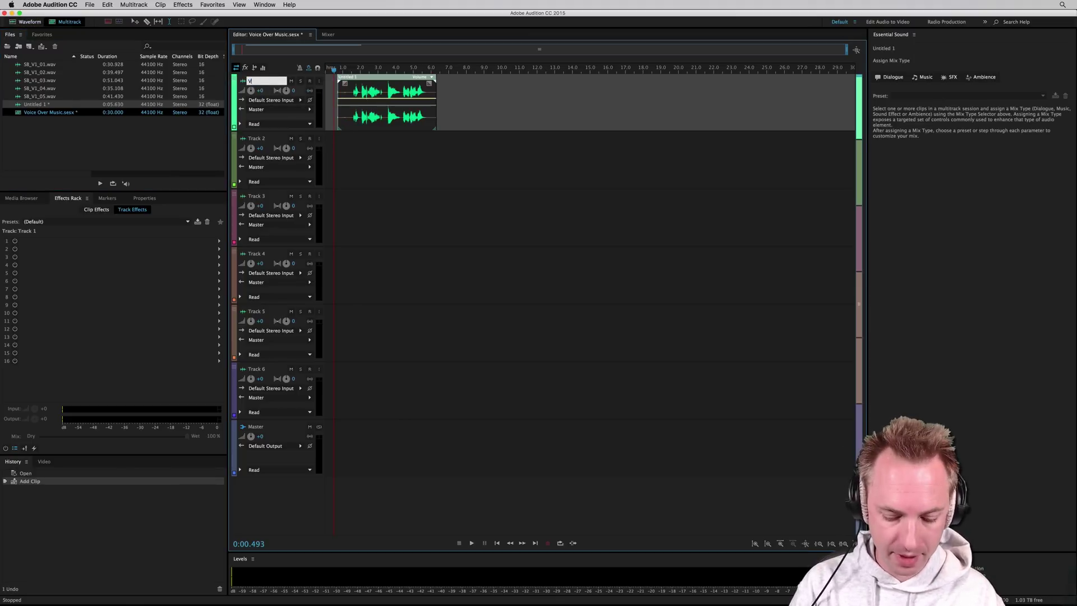
double_click(256, 138)
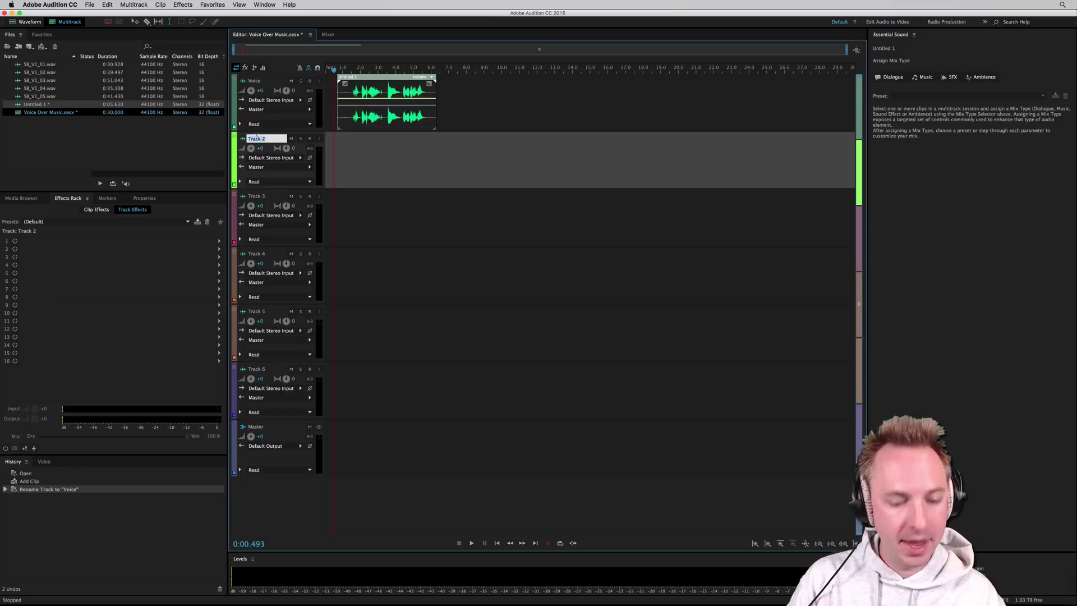
type("MX")
key("Return")
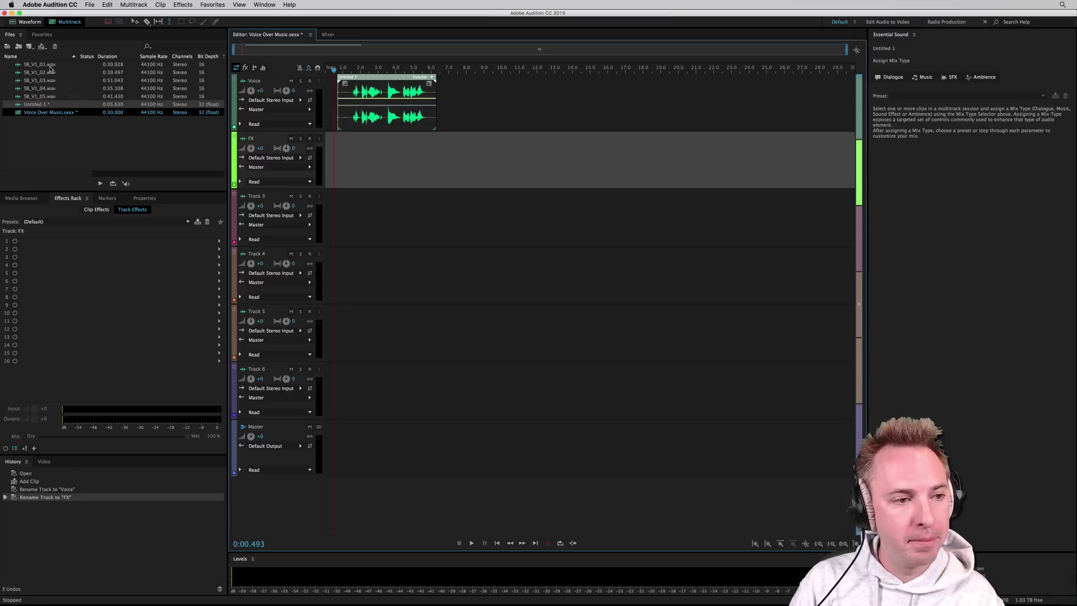
Put SB_V1_01.wav on FX, cut its tail after about 13.4 seconds, and shift it slightly later
left_click_drag(50, 68, 561, 149)
left_click(563, 149)
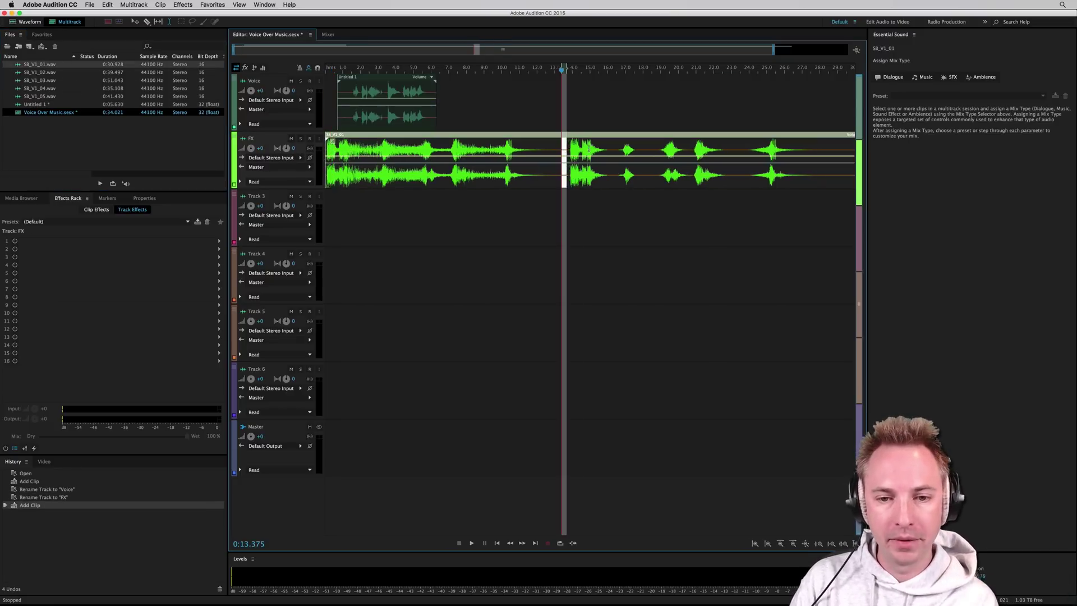
left_click(626, 168)
key("Delete")
key("Delete")
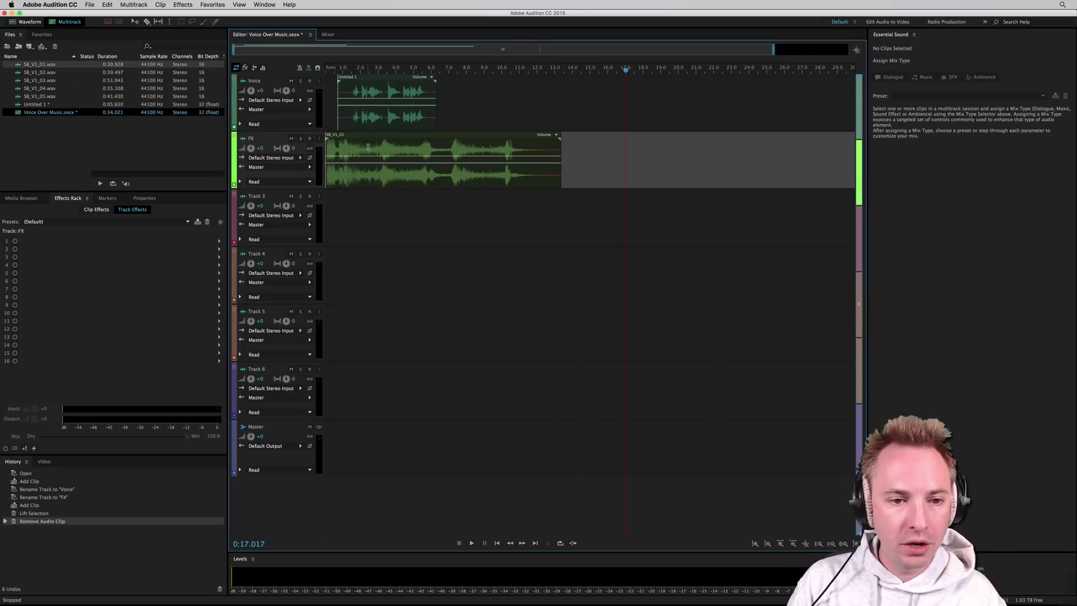
left_click_drag(368, 147, 376, 148)
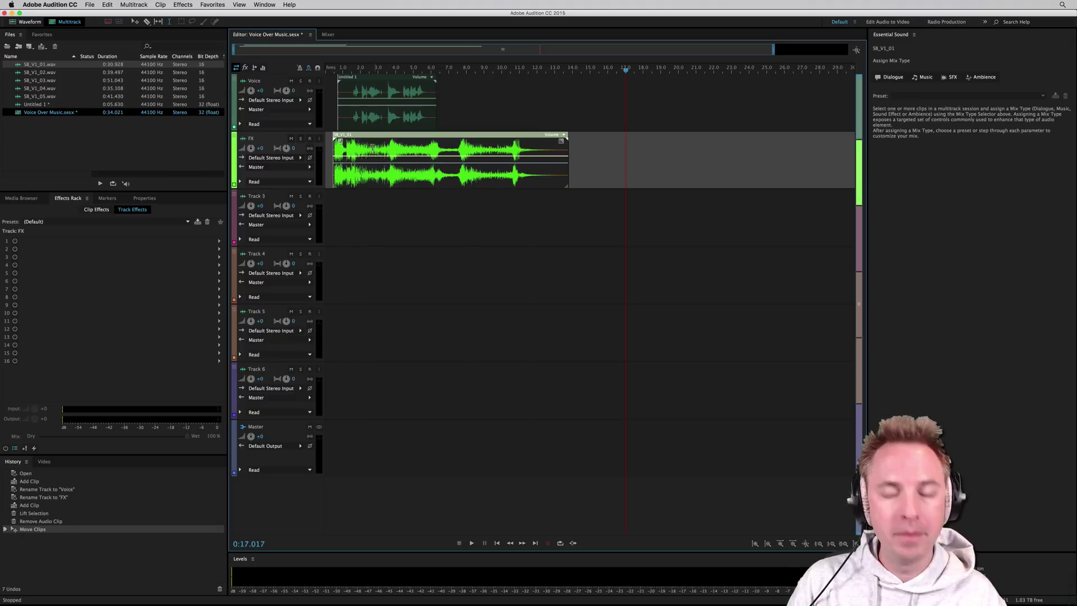
Play the voice and FX together from the start of the timeline
left_click(334, 114)
scroll(341, 65, "up", 4)
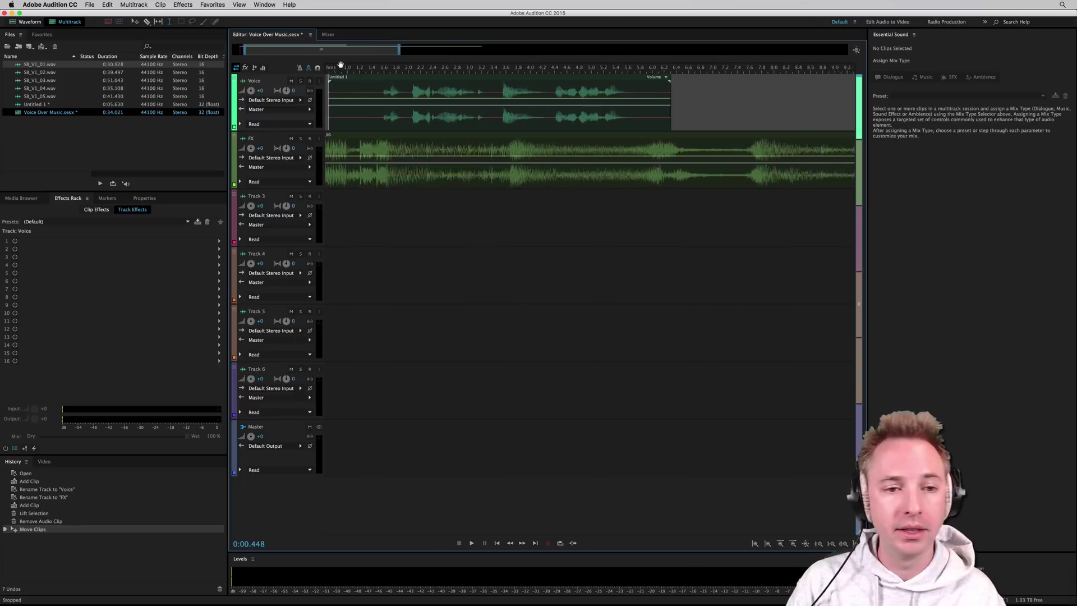
scroll(340, 65, "down", 4)
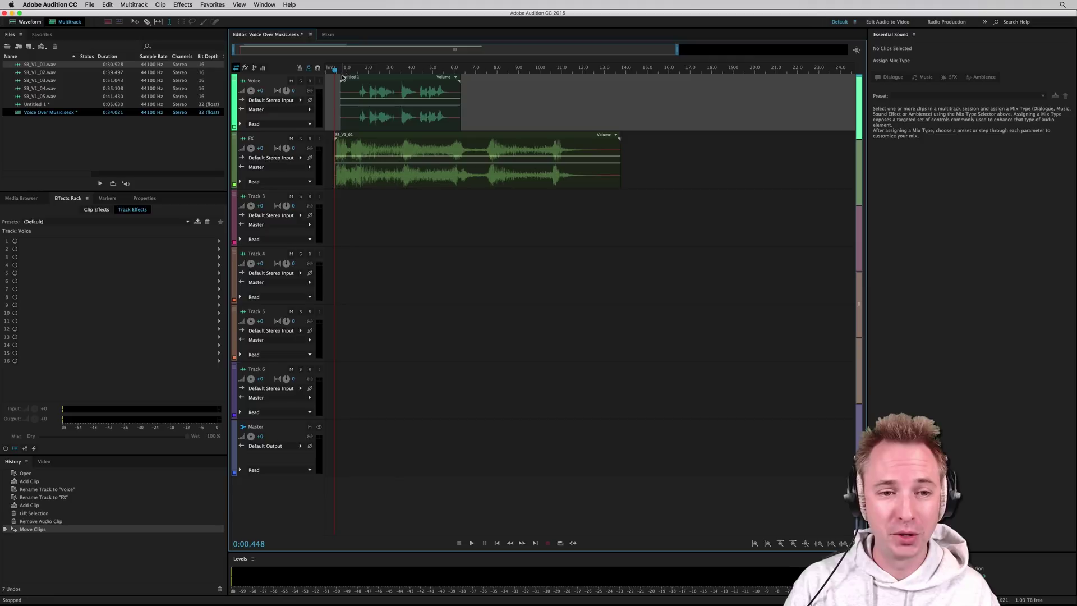
key("space")
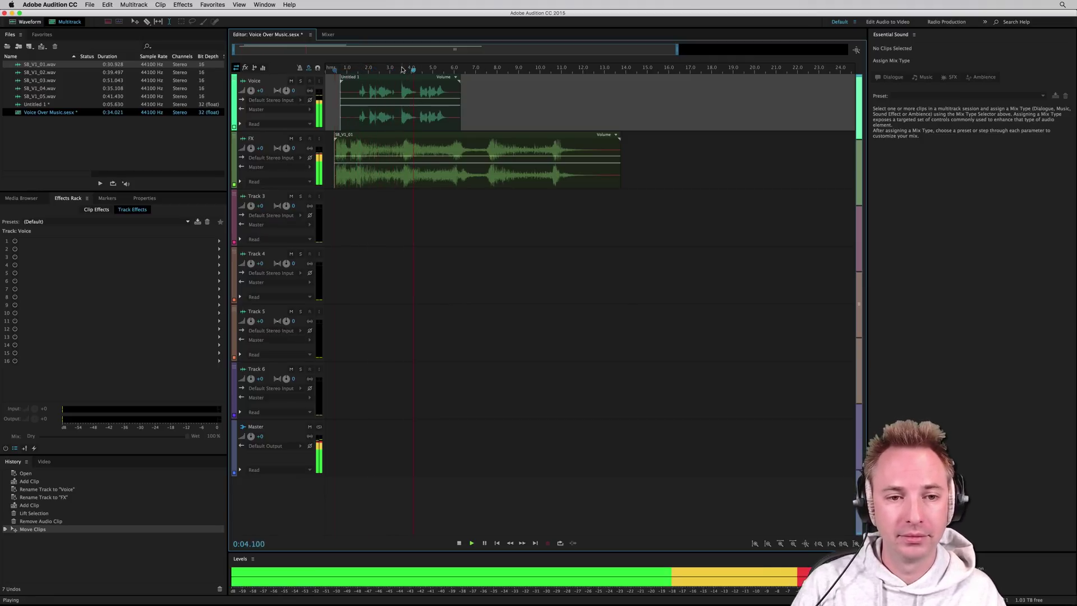
key("space")
Cut a small gap from the voice clip near 3.4 seconds and nudge both parts later
scroll(403, 69, "up", 3)
left_click(436, 119)
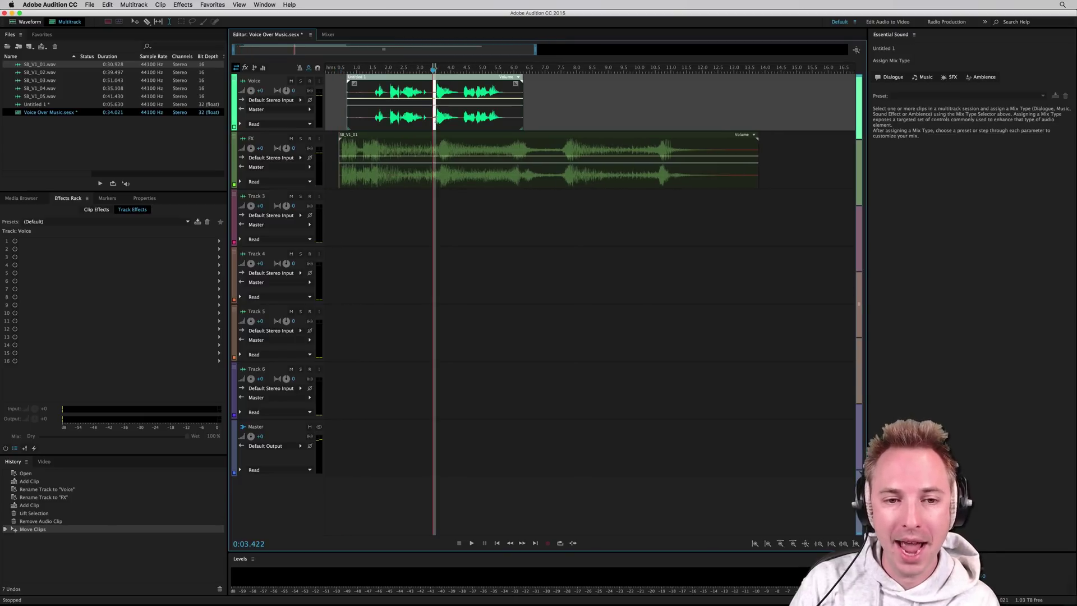
key("Delete")
mouse_move(457, 120)
left_mouse_down()
mouse_move(458, 199)
mouse_move(462, 120)
left_mouse_up()
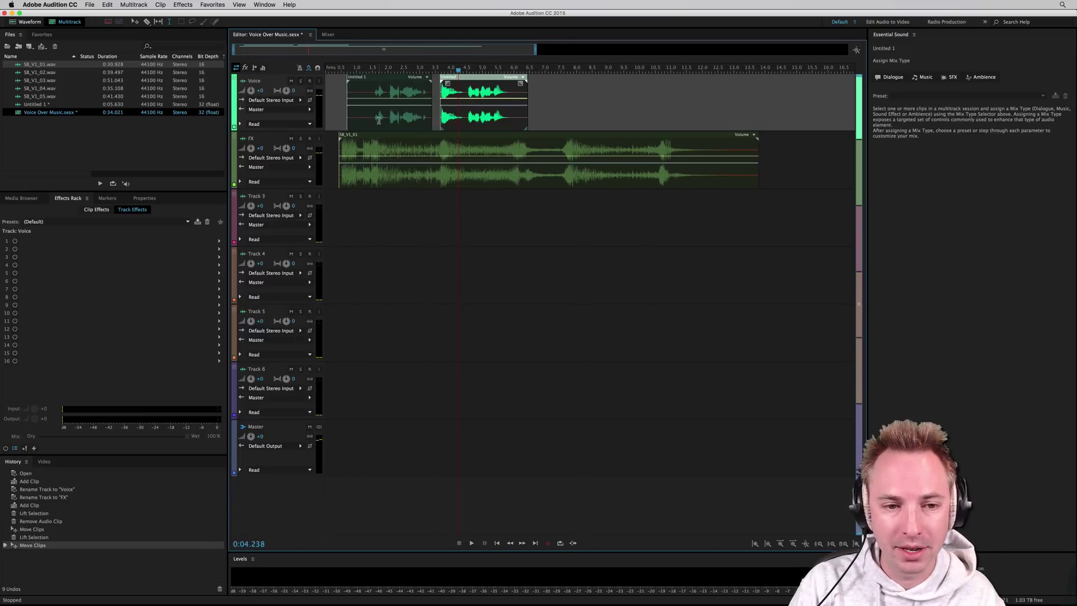
left_click_drag(378, 120, 382, 119)
Play back the edited arrangement and select the first Voice clip's opening up to about 1.5 seconds
key("space")
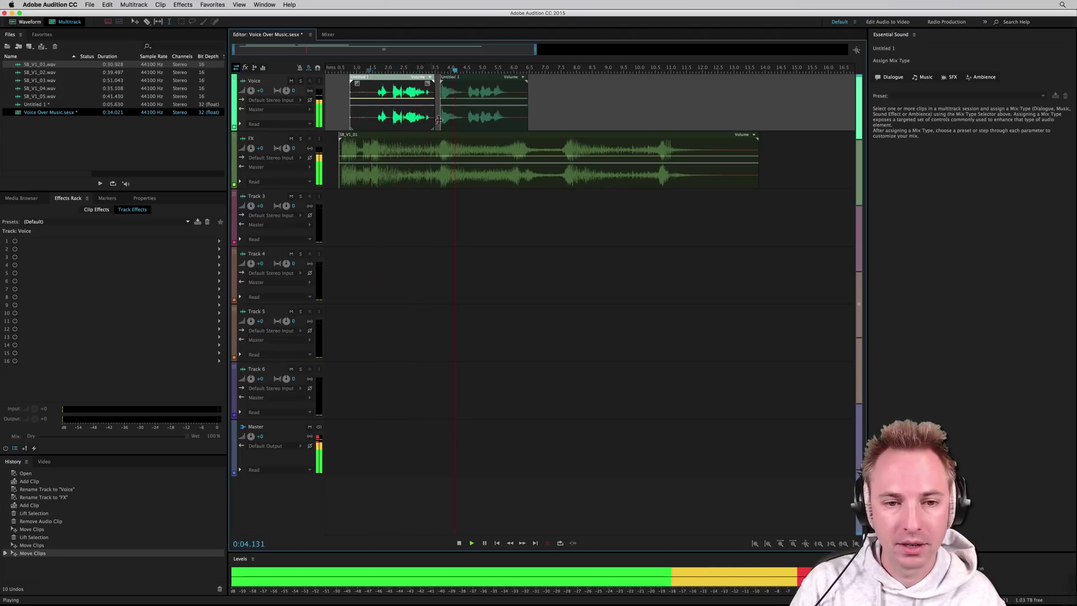
key("space")
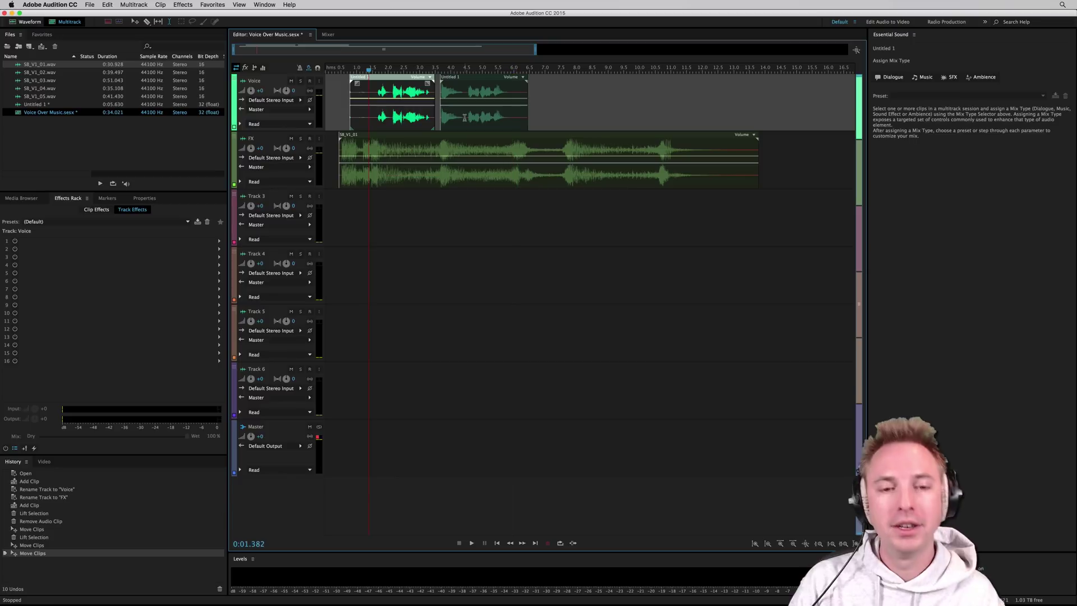
left_click(372, 116)
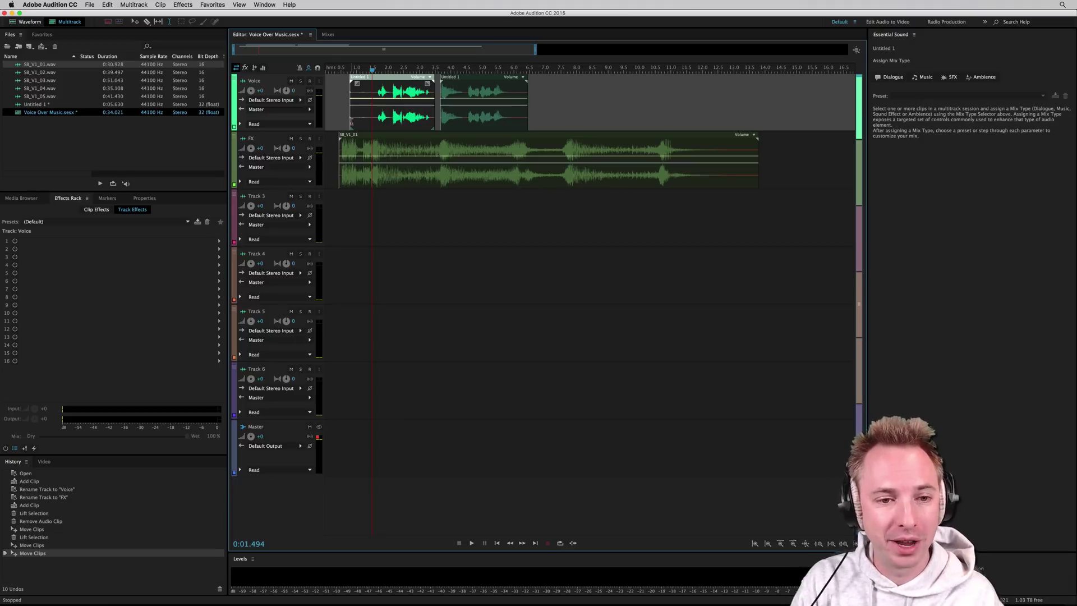
left_click_drag(374, 116, 345, 116)
Lift the selected opening out of the Voice clip and add iZotope Neutron to Voice's first slot
key("Delete")
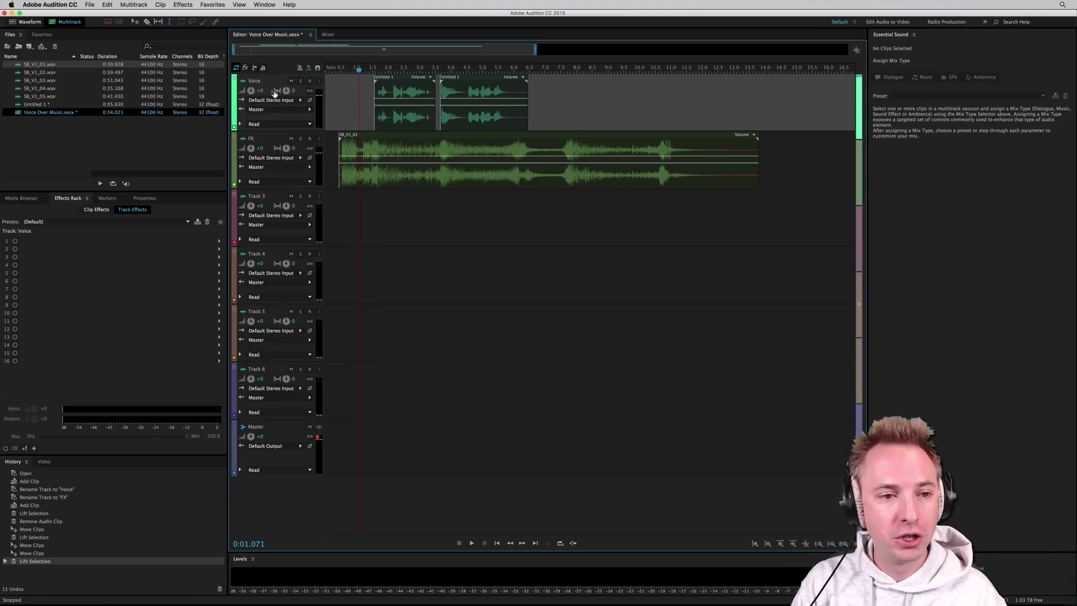
left_click(219, 241)
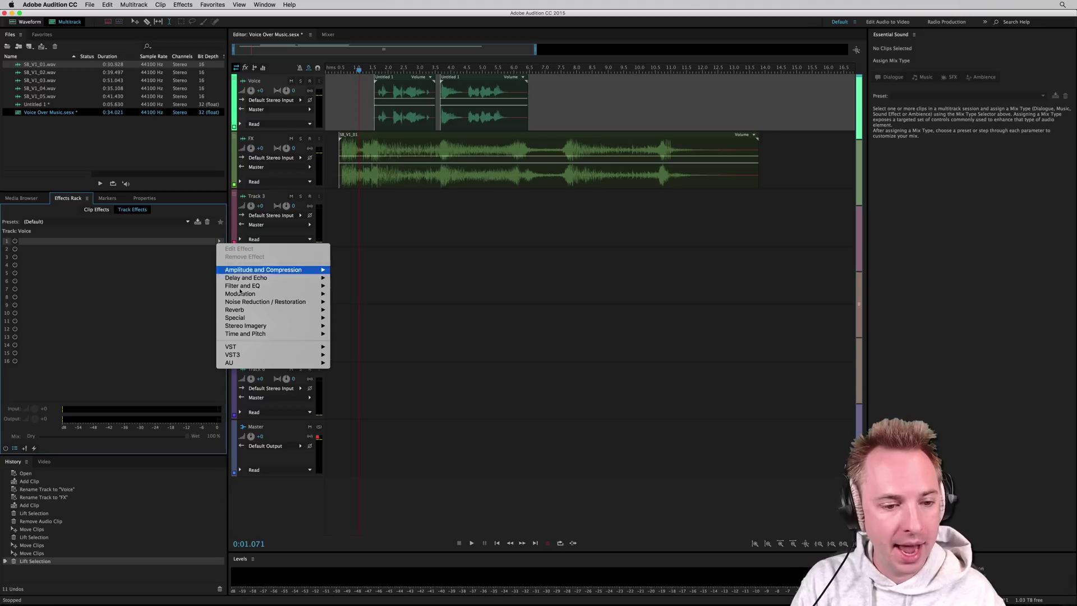
mouse_move(259, 366)
mouse_move(361, 379)
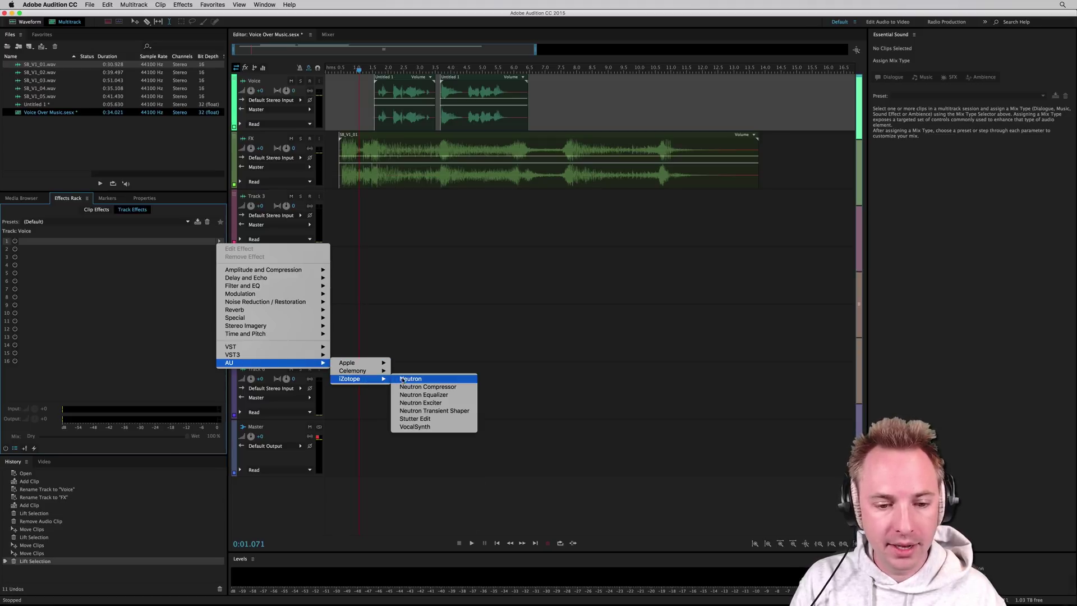
left_click(411, 379)
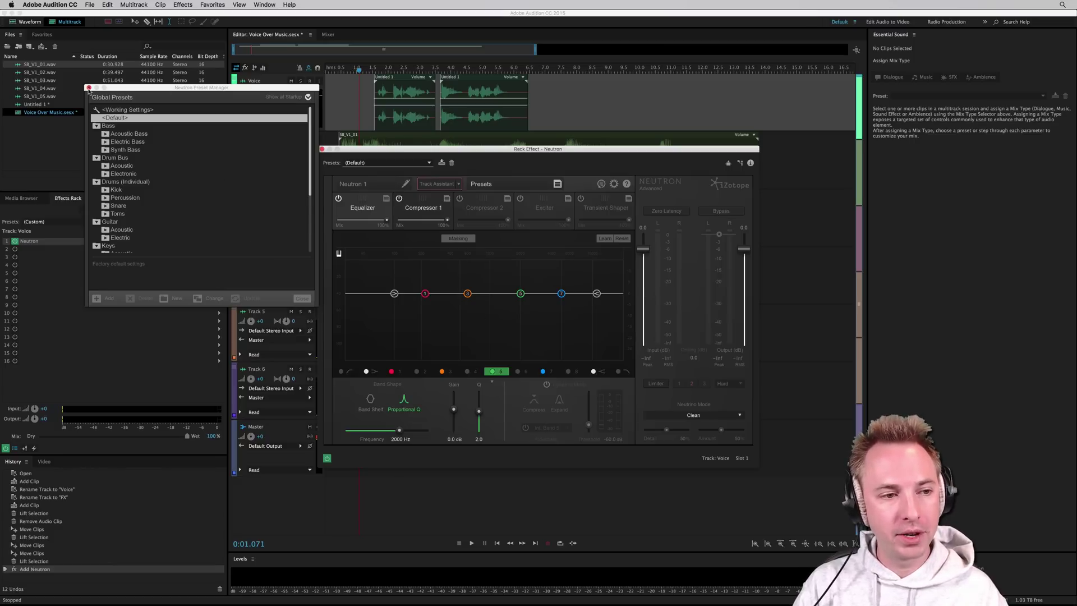
Close the preset manager and rename the Neutron instance to 'Voice'
left_click(89, 88)
left_click(405, 183)
type("V")
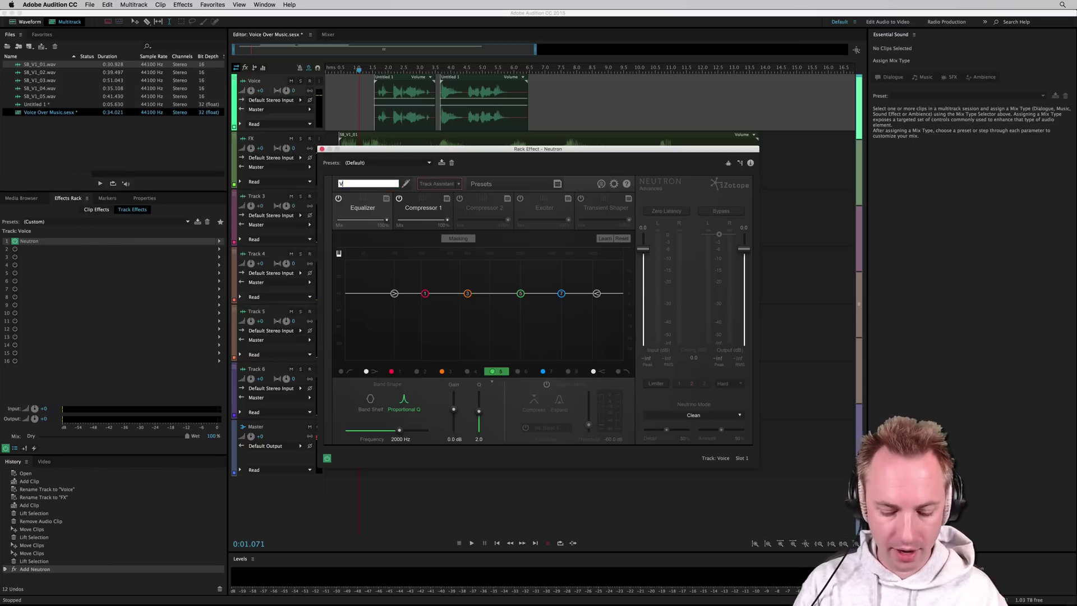
type("oice")
key("Return")
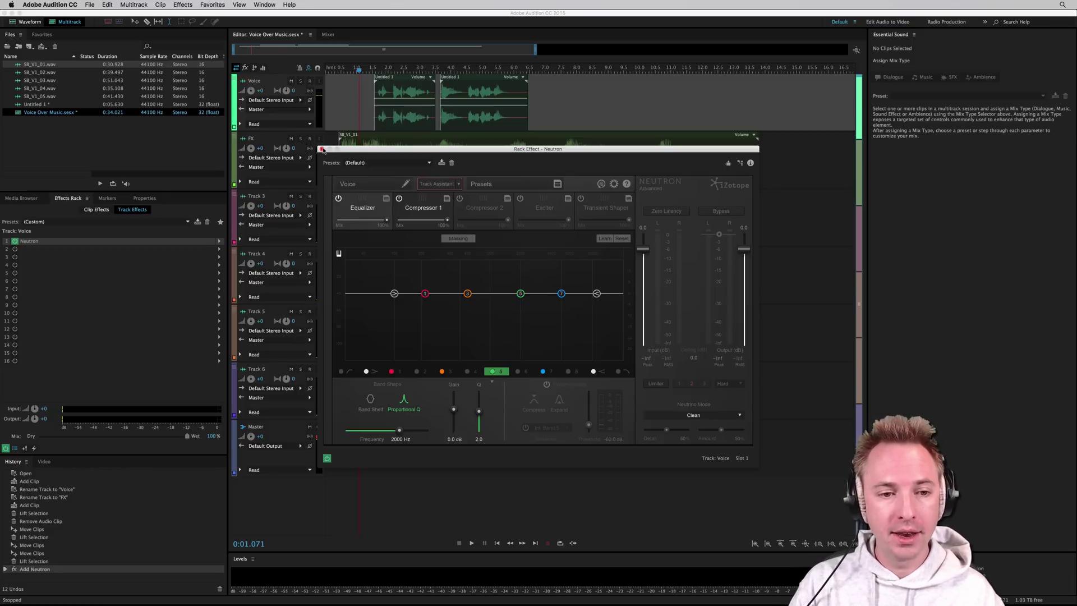
Close the Voice Neutron window, select the FX track, and insert AU iZotope Neutron in slot 1
left_click(322, 149)
left_click(336, 153)
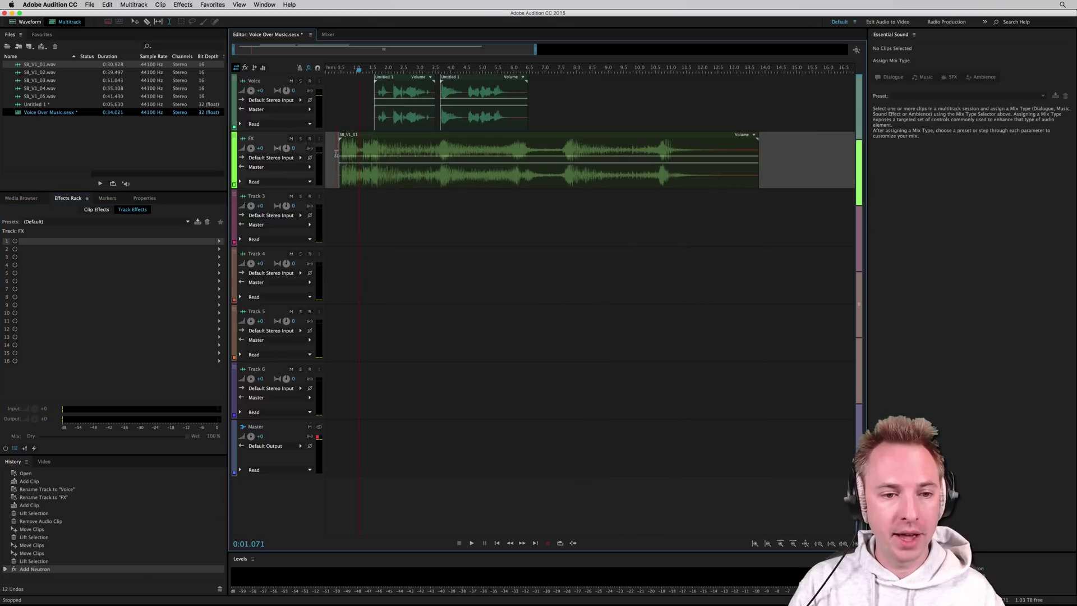
left_click(219, 242)
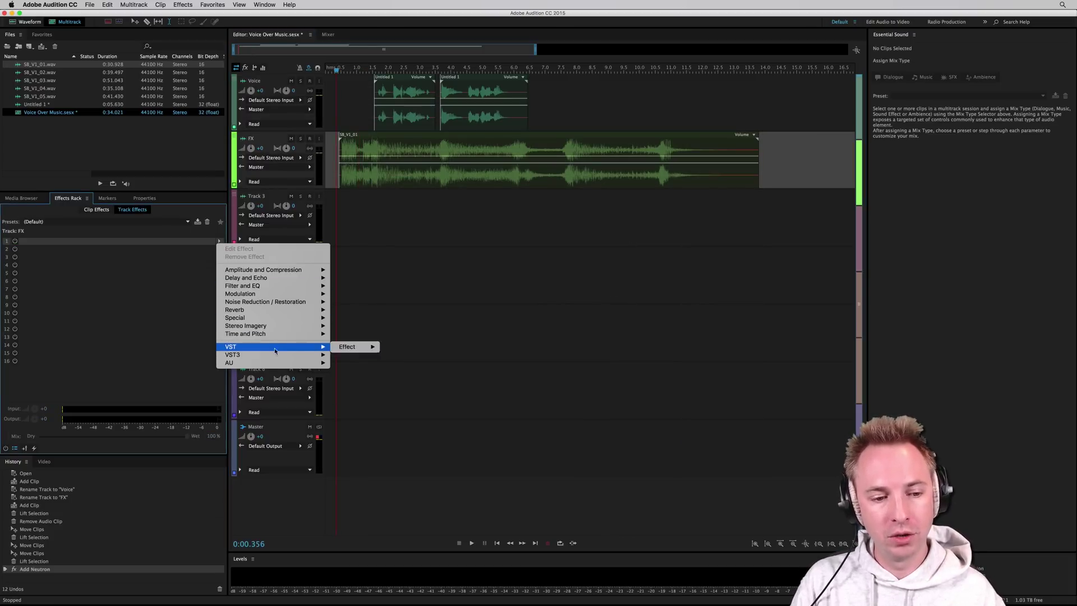
mouse_move(282, 365)
mouse_move(358, 379)
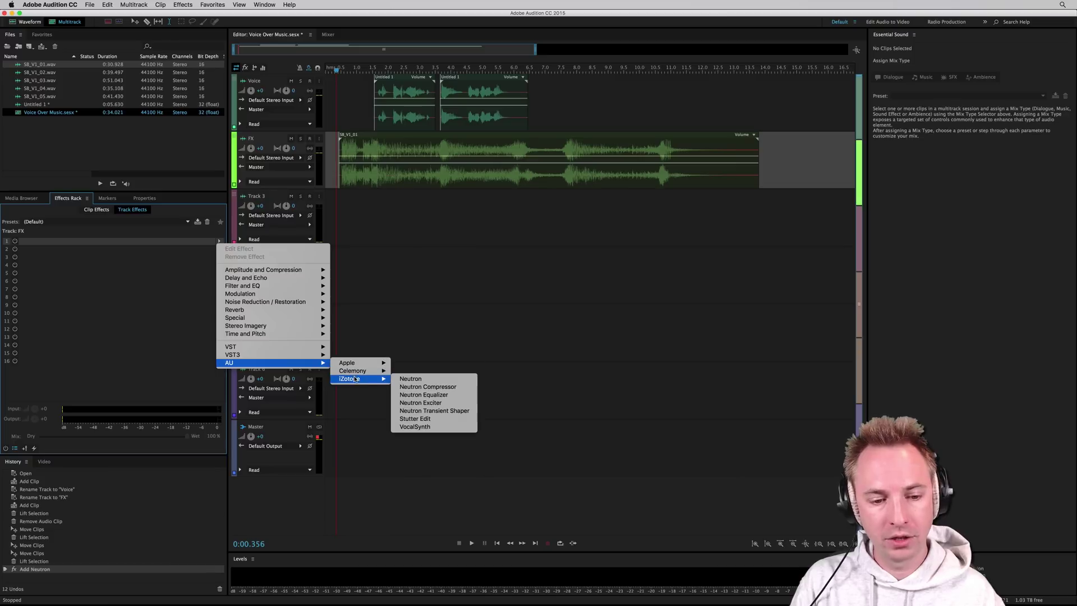
left_click(410, 379)
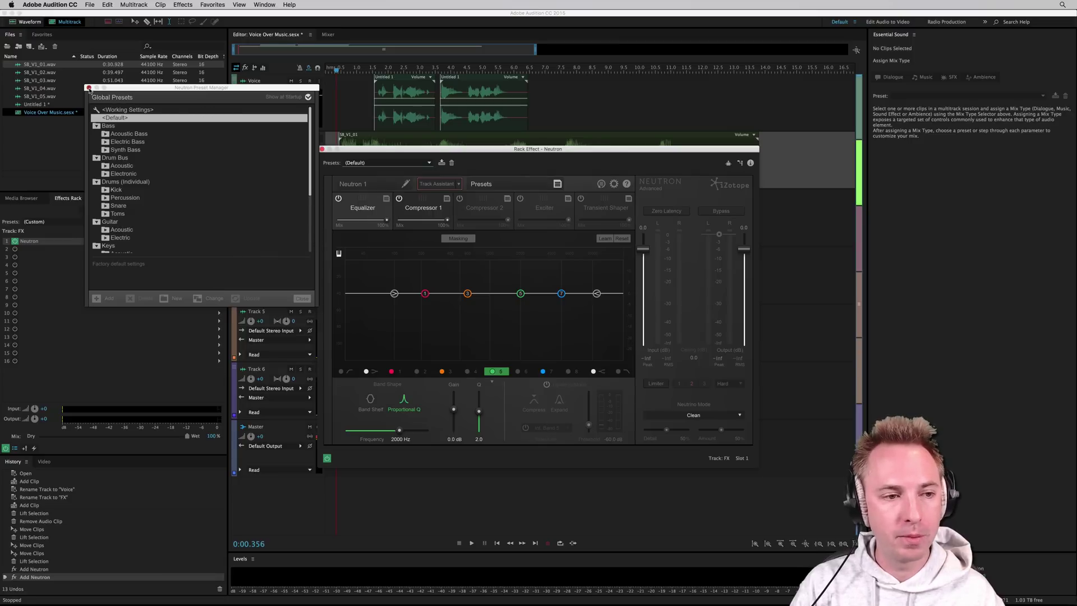
Close the preset manager and rename the FX track's Neutron 1 instance to 'FX'
left_click(88, 89)
left_click(384, 184)
type("FX")
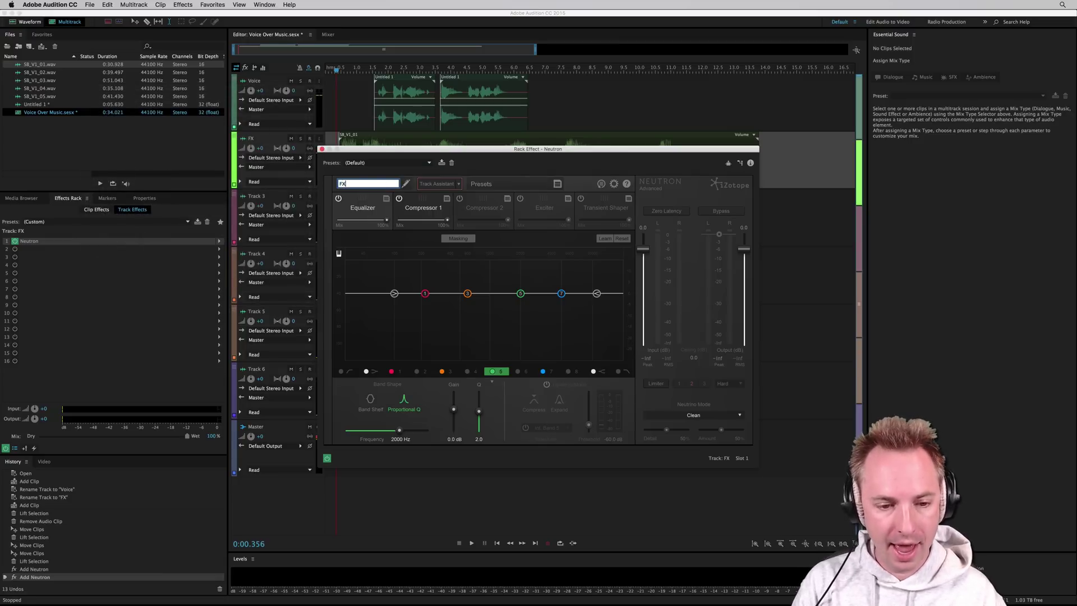
key("Return")
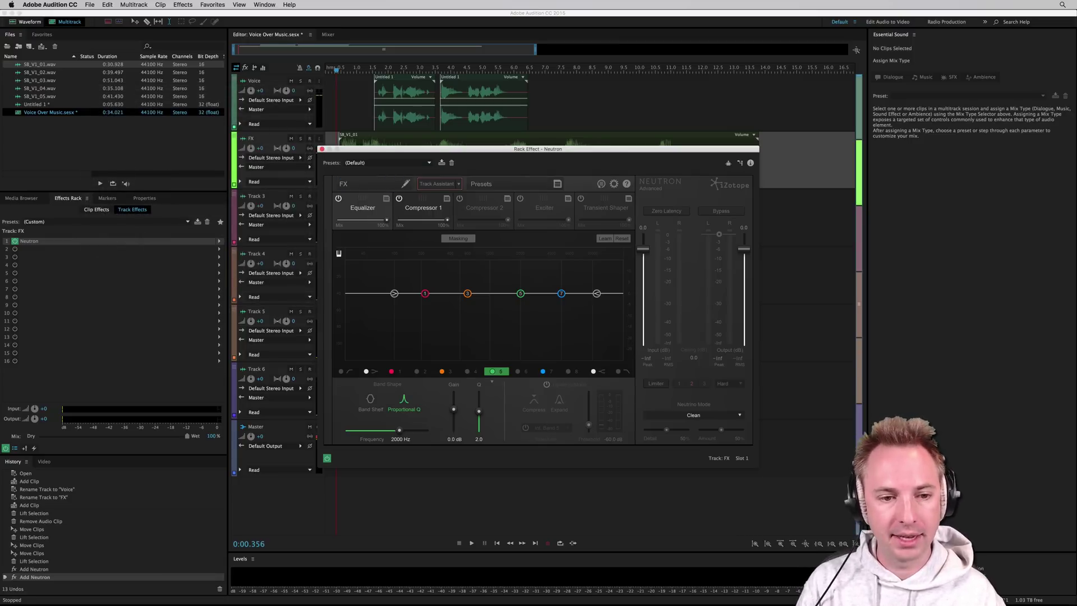
Enable masking in the FX Neutron, comparing it against the Voice instance
left_click(457, 240)
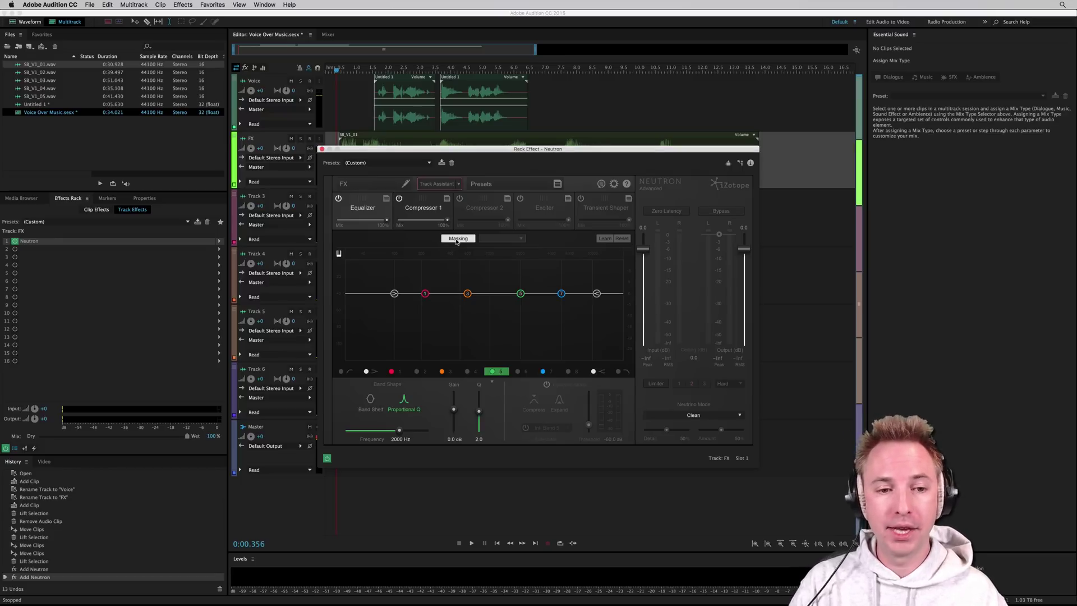
left_click(522, 239)
left_click(501, 248)
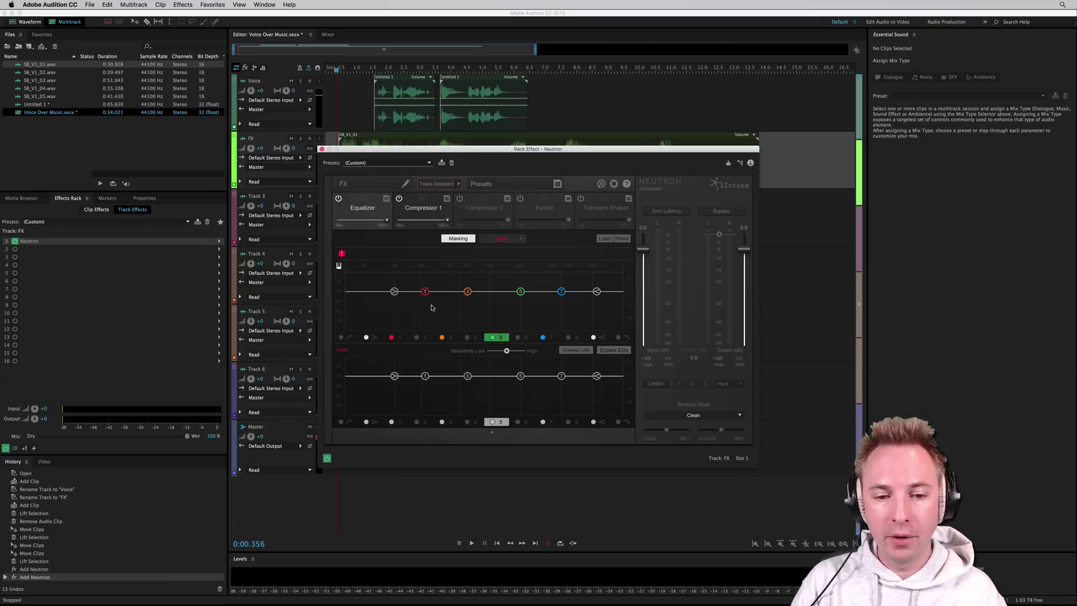
Select the Voice track and play the mix twice to hear the masking
left_click(337, 118)
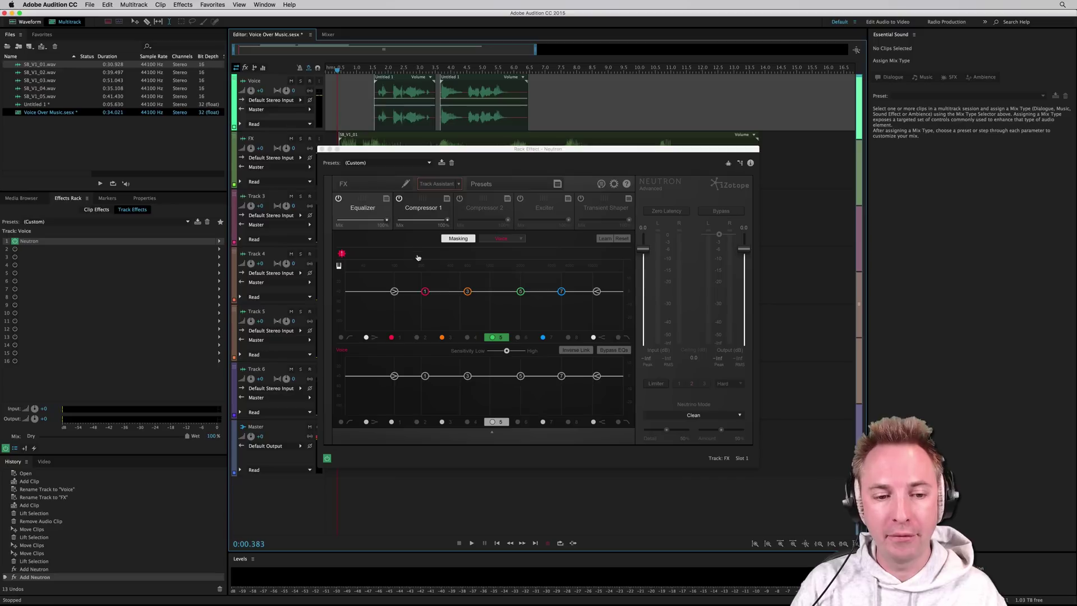
key("space")
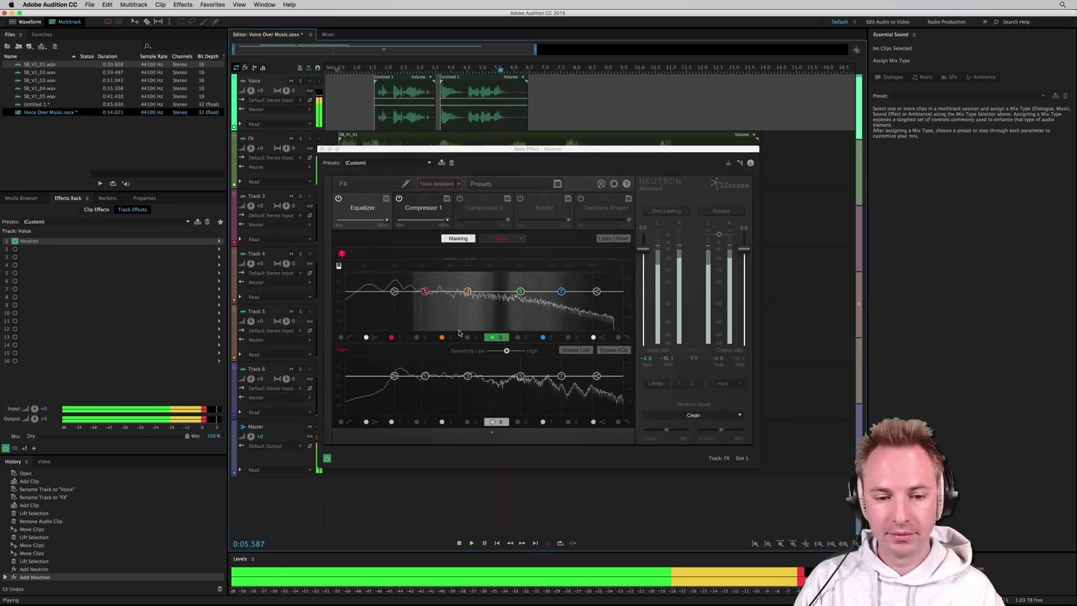
key("space")
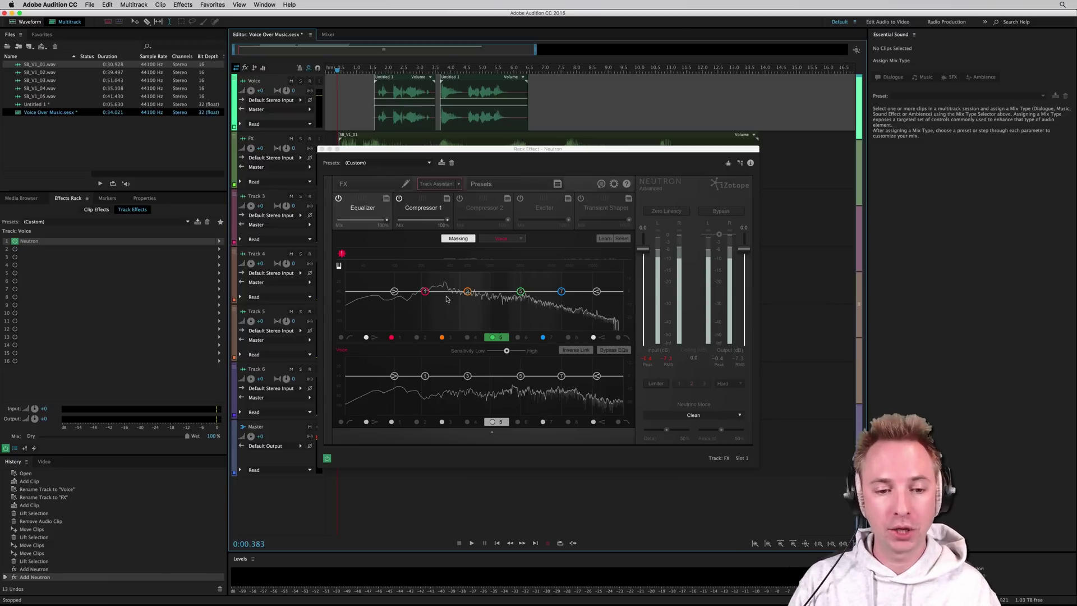
key("space")
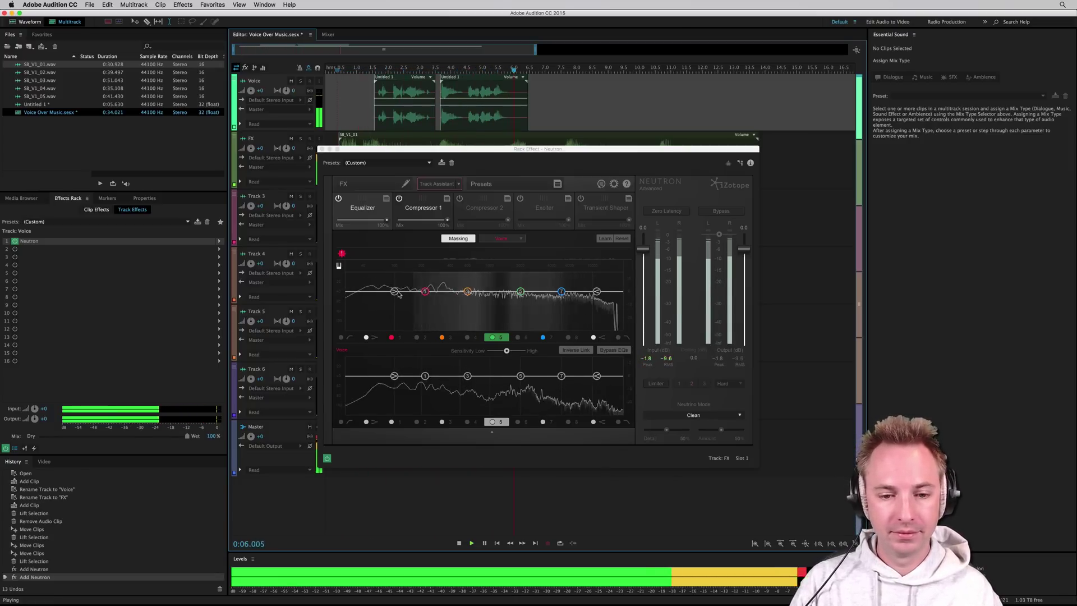
key("space")
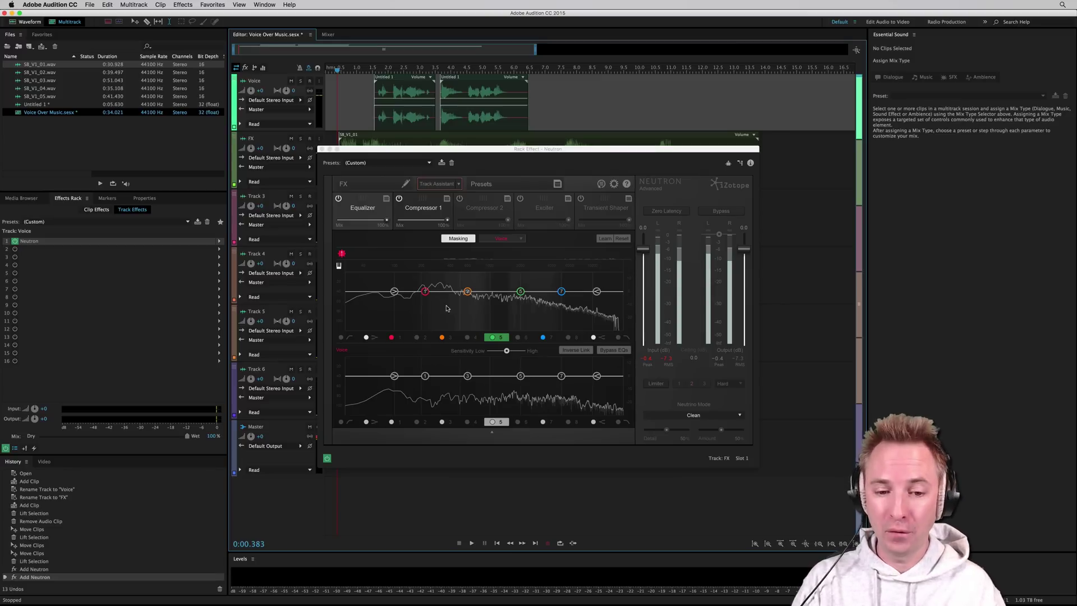
Raise the masking sensitivity in two small increments while playing back the mix
left_click_drag(506, 351, 521, 352)
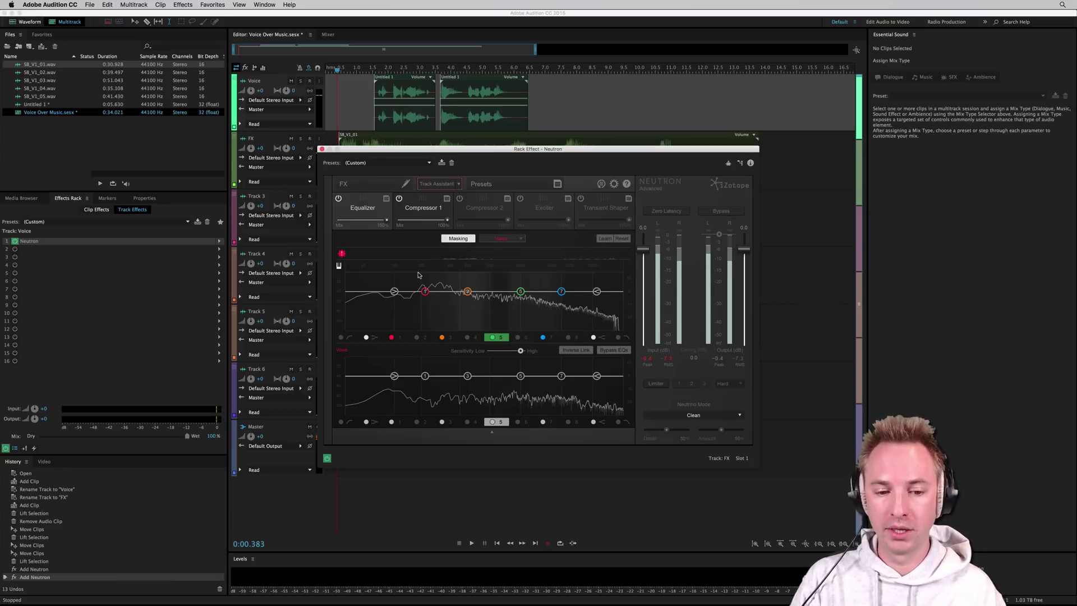
key("space")
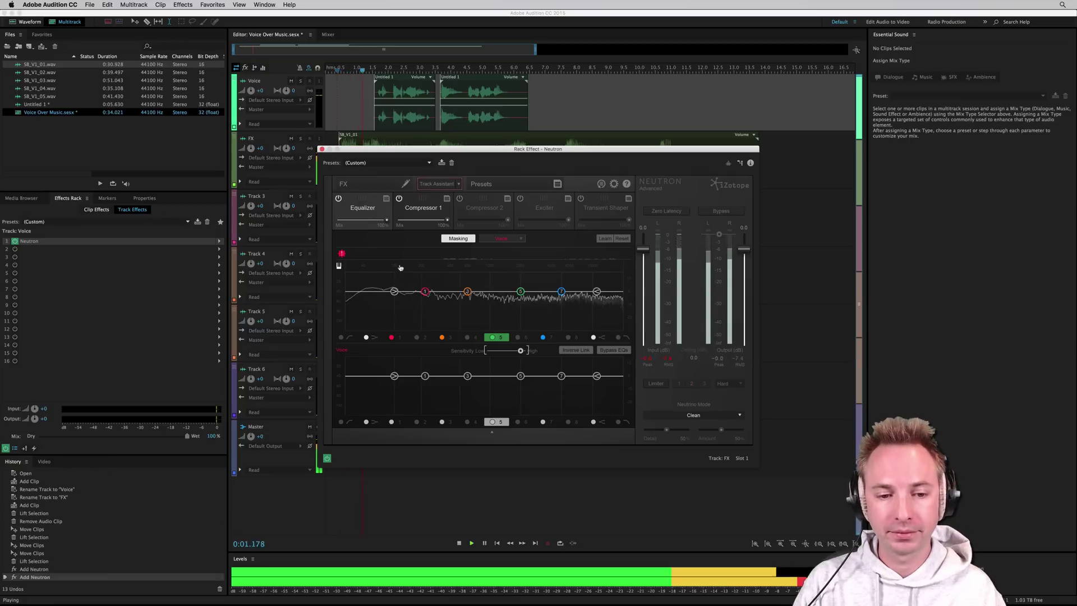
left_click_drag(519, 351, 525, 351)
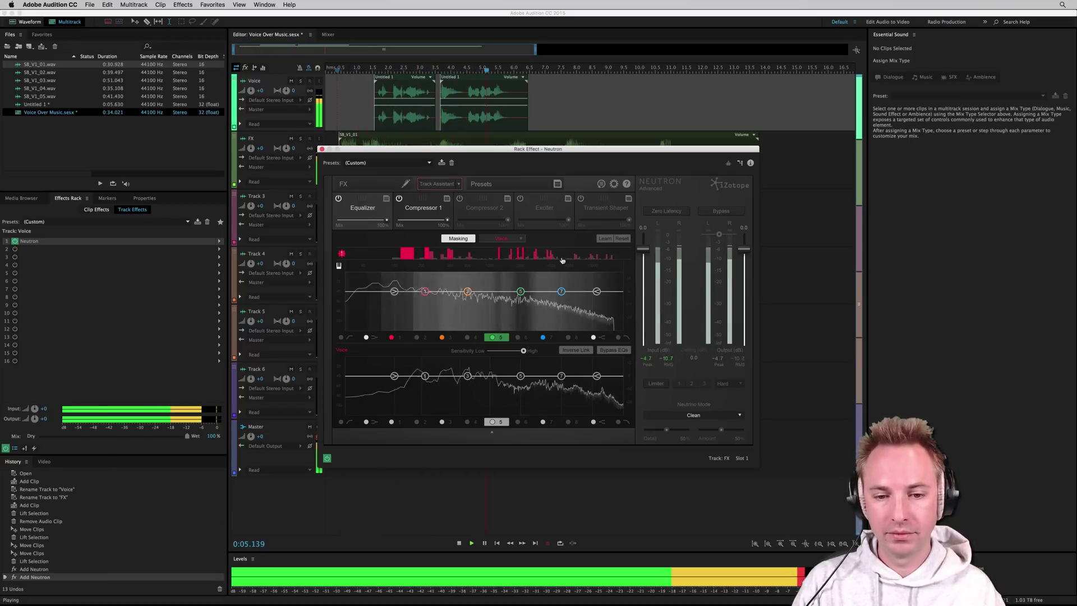
key("space")
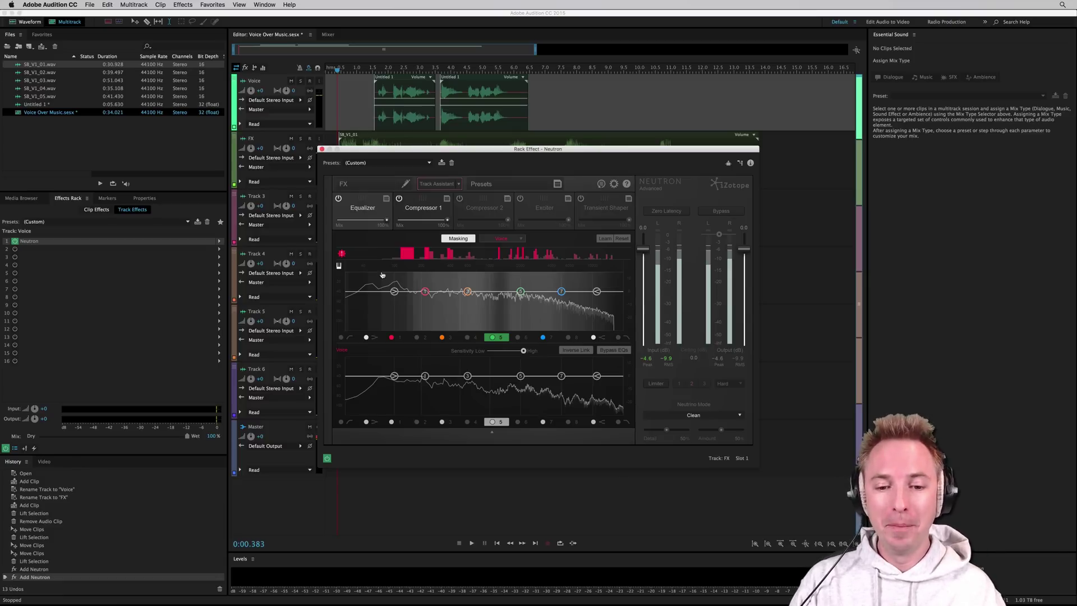
Move FX EQ band 1 to about 154 Hz and cut it with Inverse Link boosting Voice, then play
left_click(424, 291)
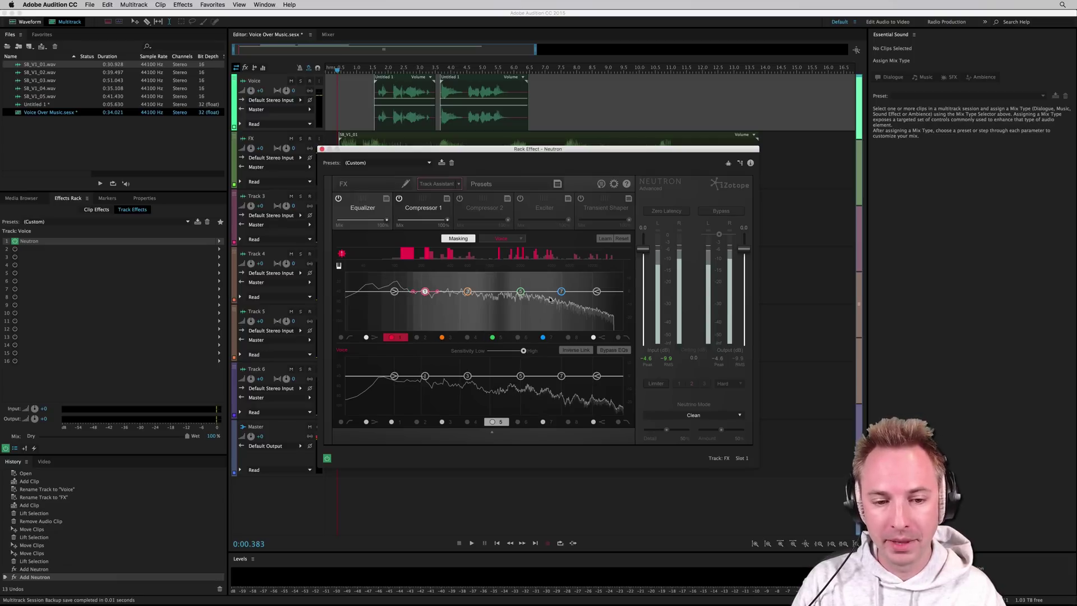
left_click_drag(425, 291, 407, 292)
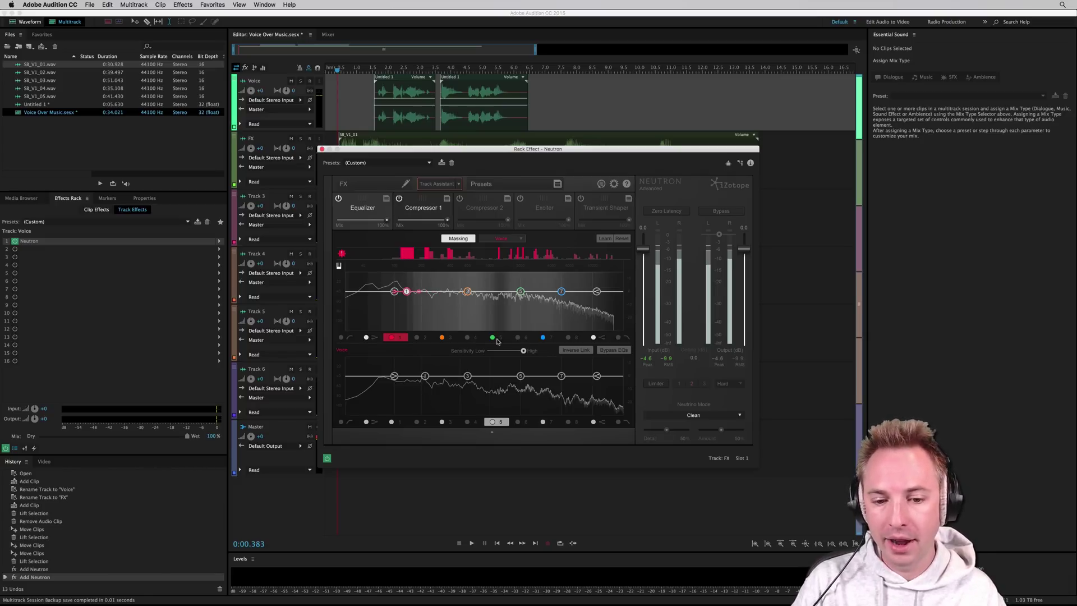
left_click(572, 352)
left_click_drag(406, 291, 406, 301)
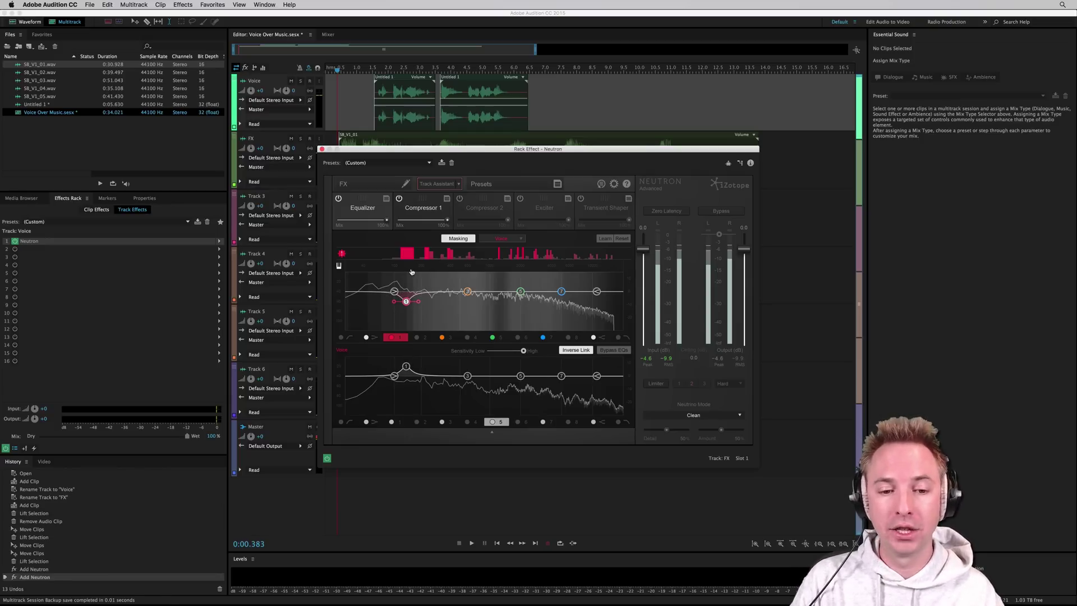
key("space")
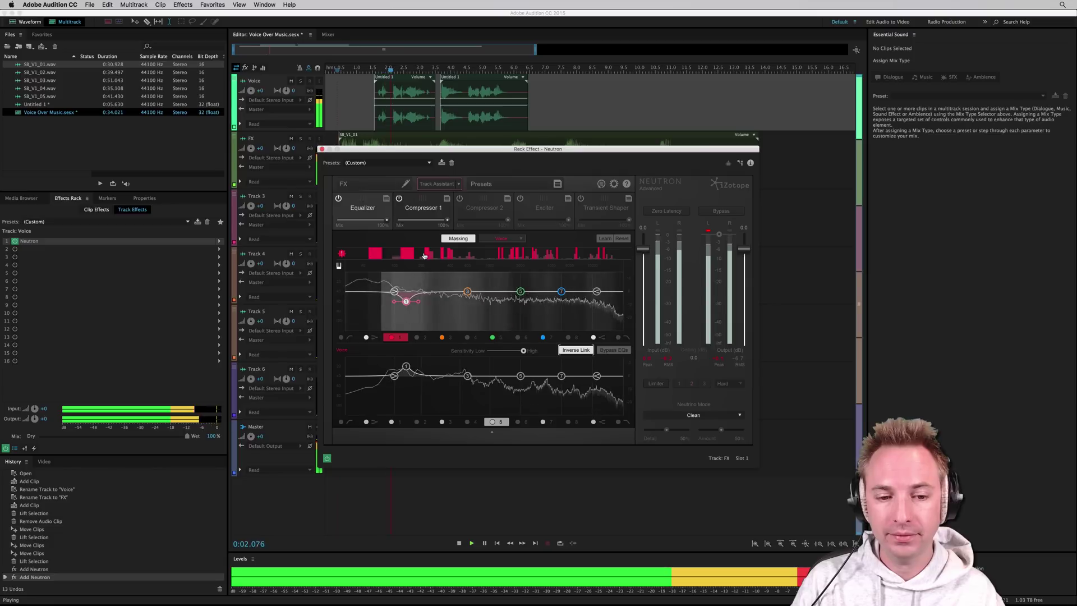
Cut FX EQ band 3 to about 377 Hz at -5.7 dB and pull band 5 down
key("space")
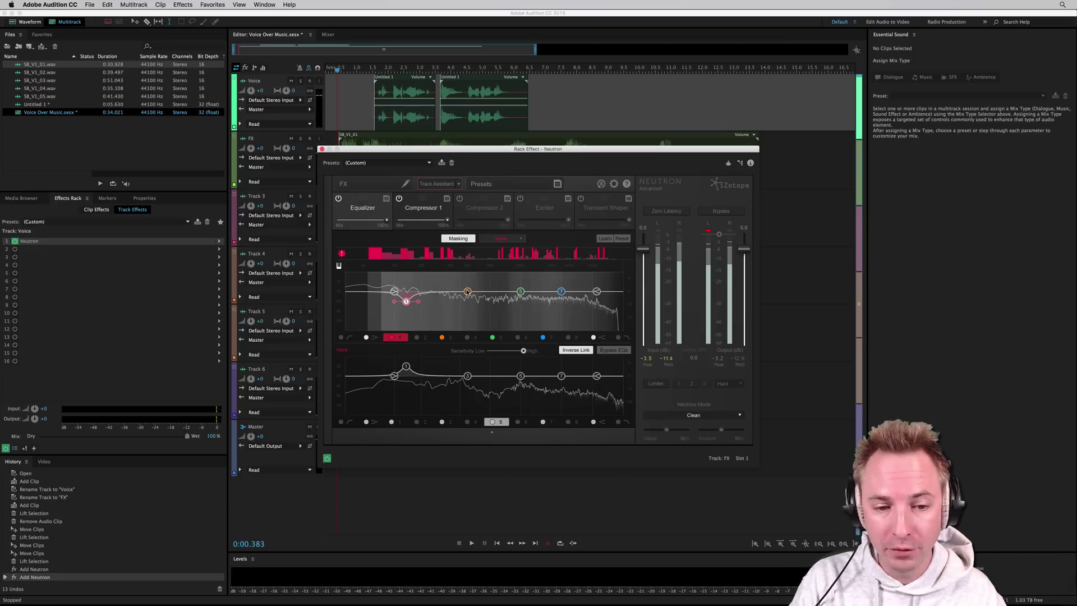
left_click_drag(467, 292, 449, 300)
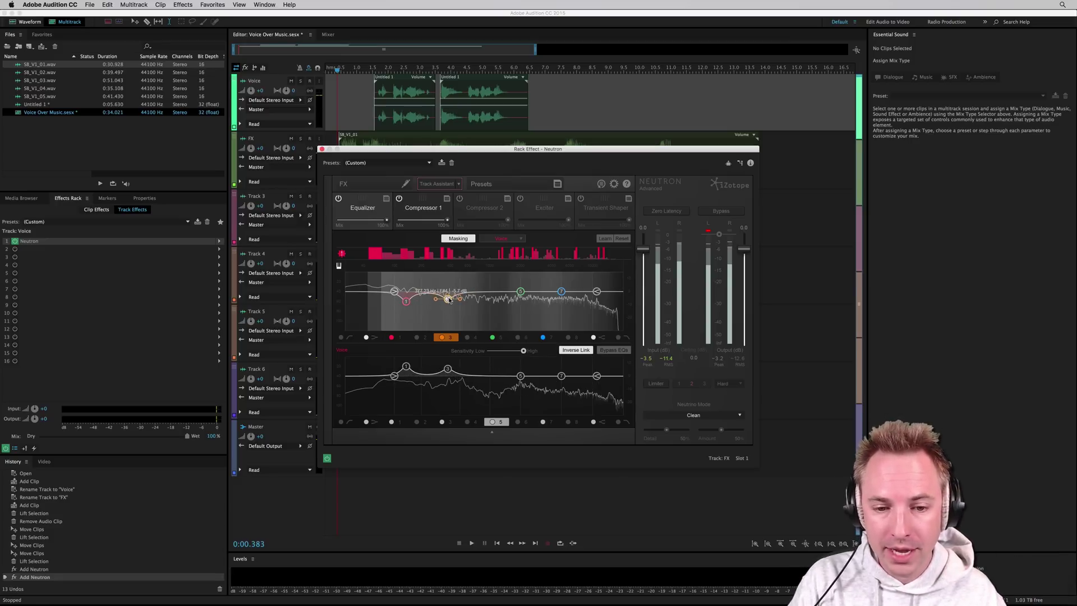
left_click_drag(521, 291, 541, 300)
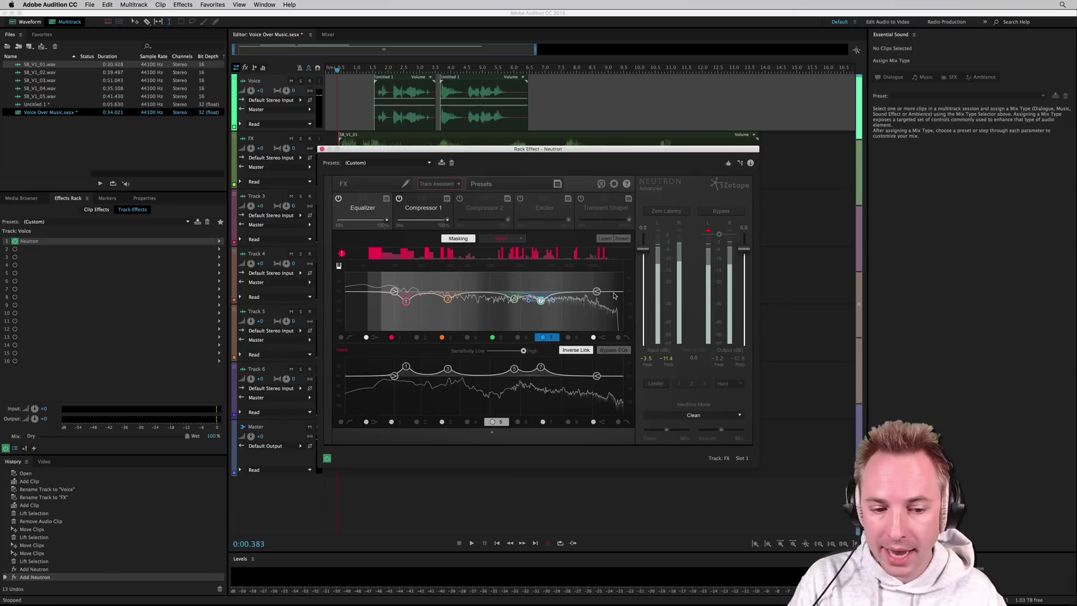
Play the mix back to audition the new FX cuts against the voice
key("space")
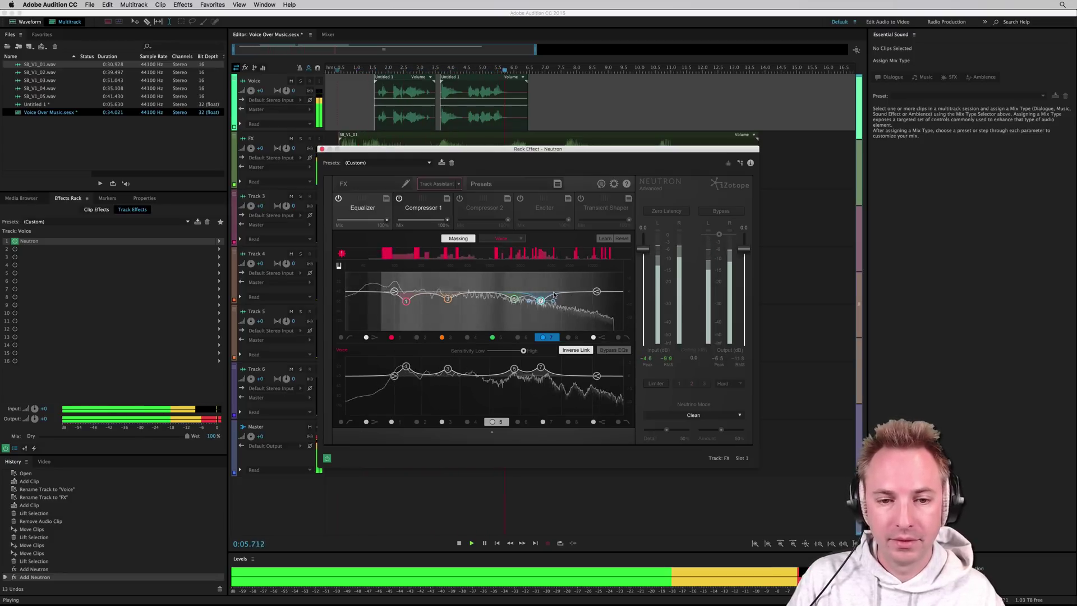
key("space")
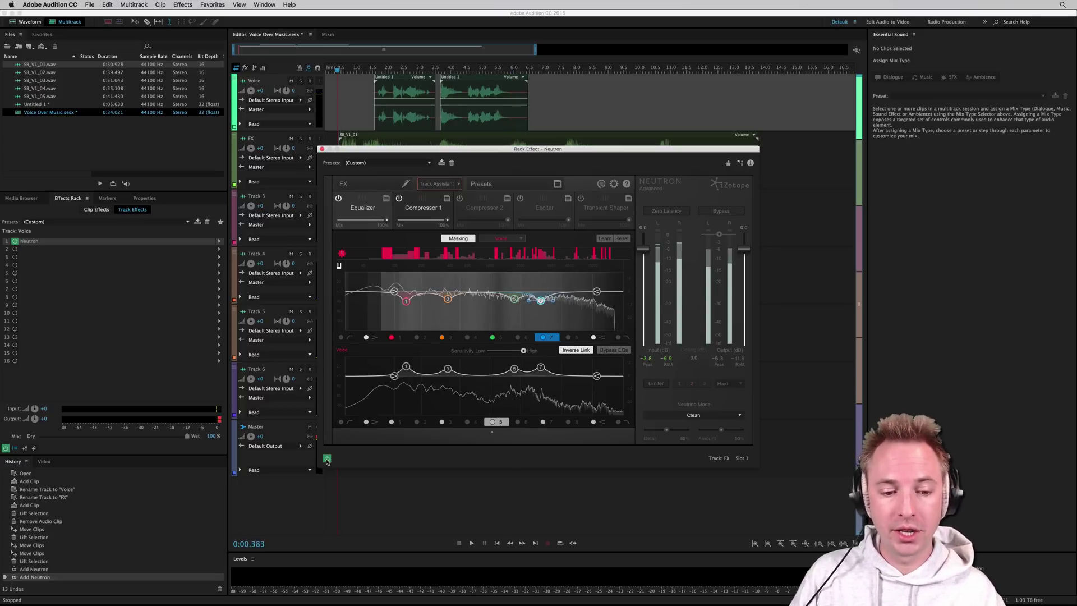
key("space")
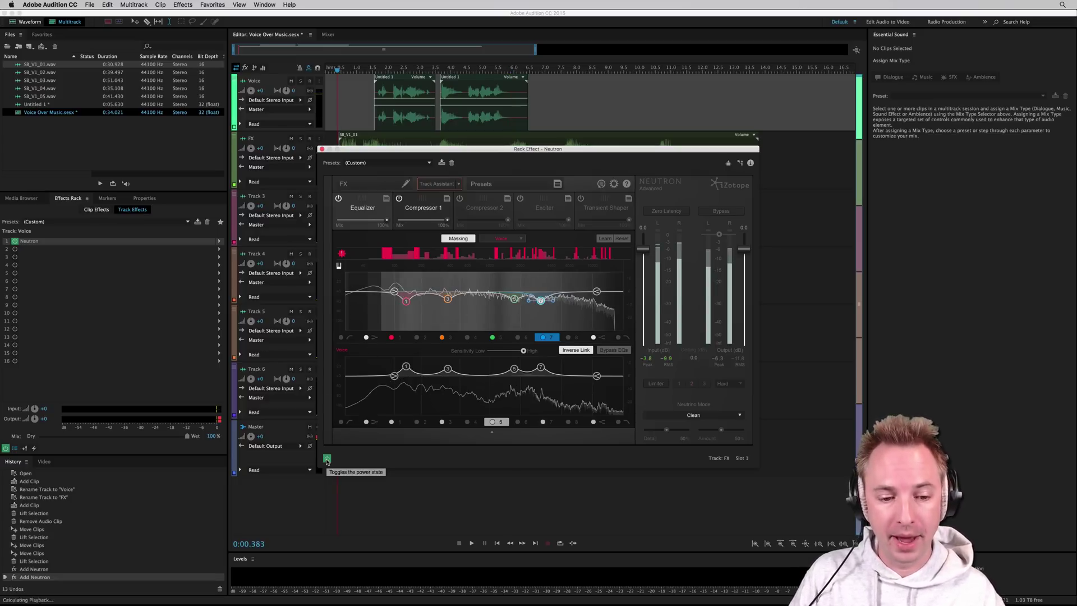
left_click(327, 459)
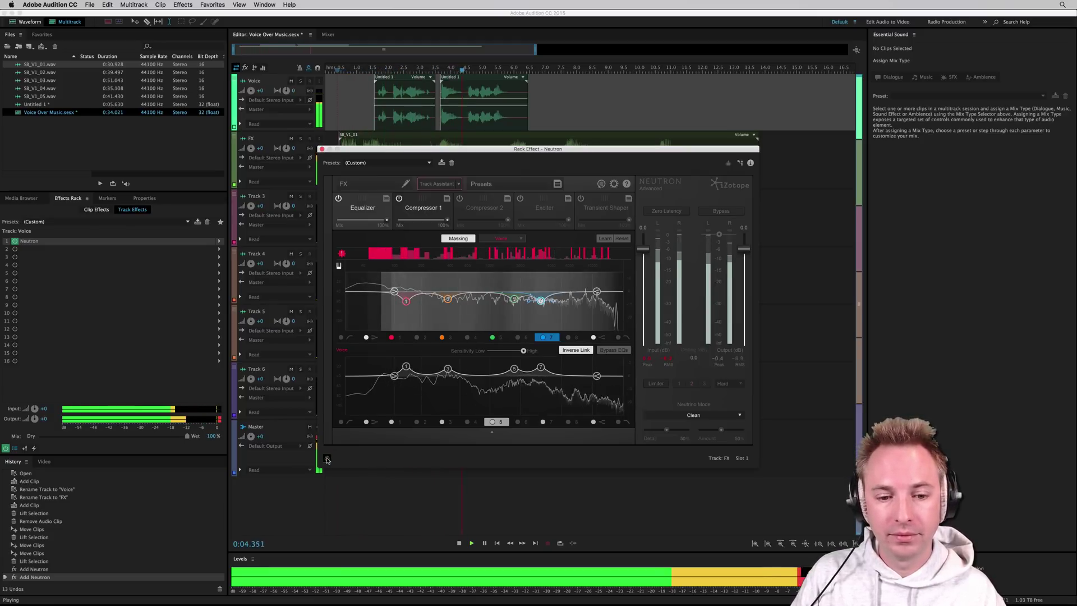
left_click(327, 459)
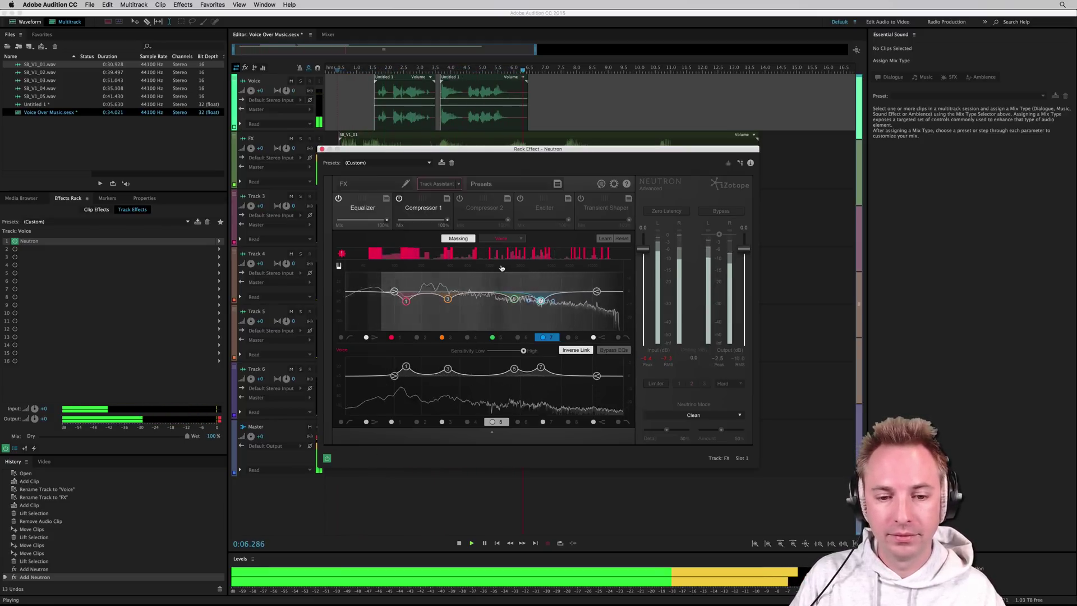
key("space")
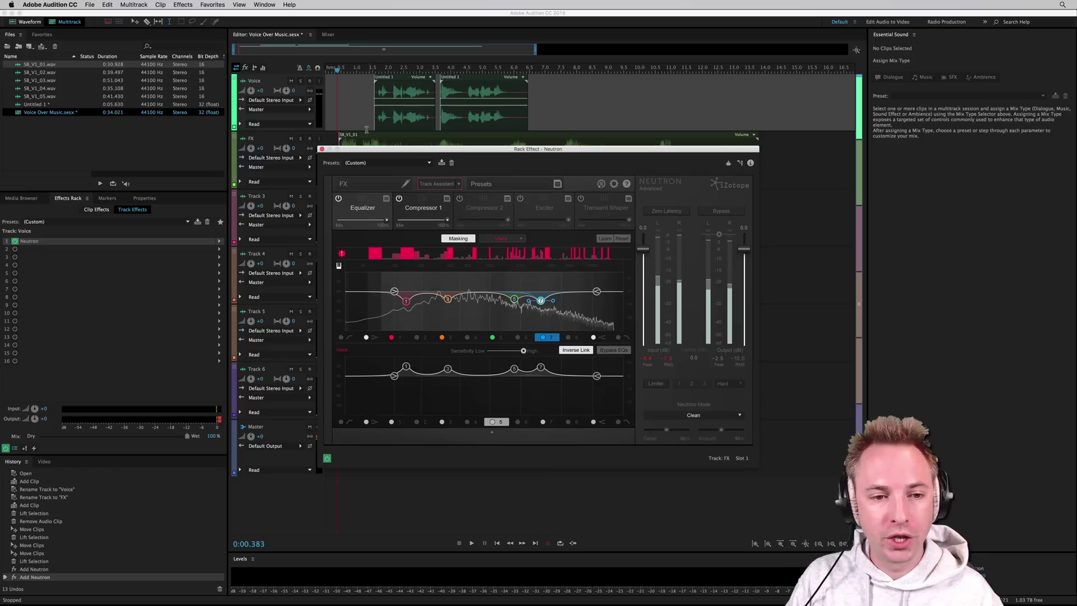
left_click(348, 142)
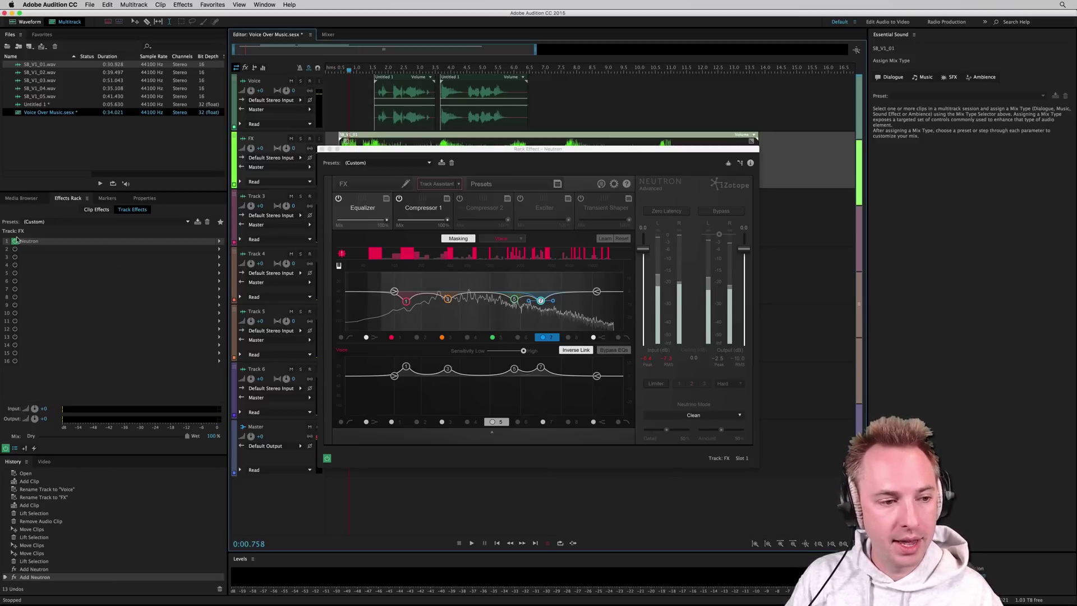
left_click(366, 117)
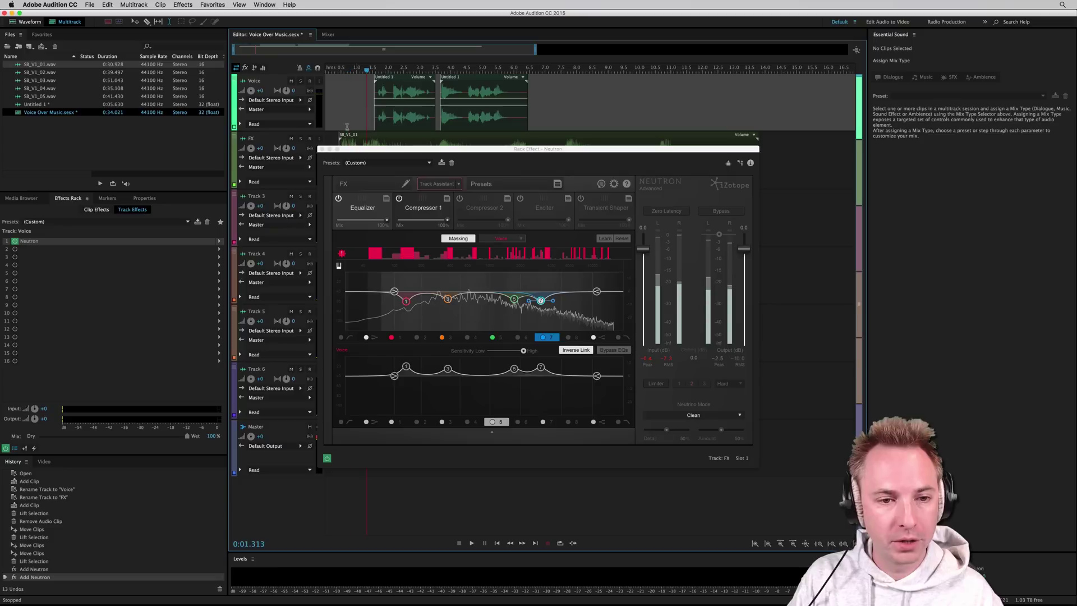
left_click(15, 241)
left_click(365, 140)
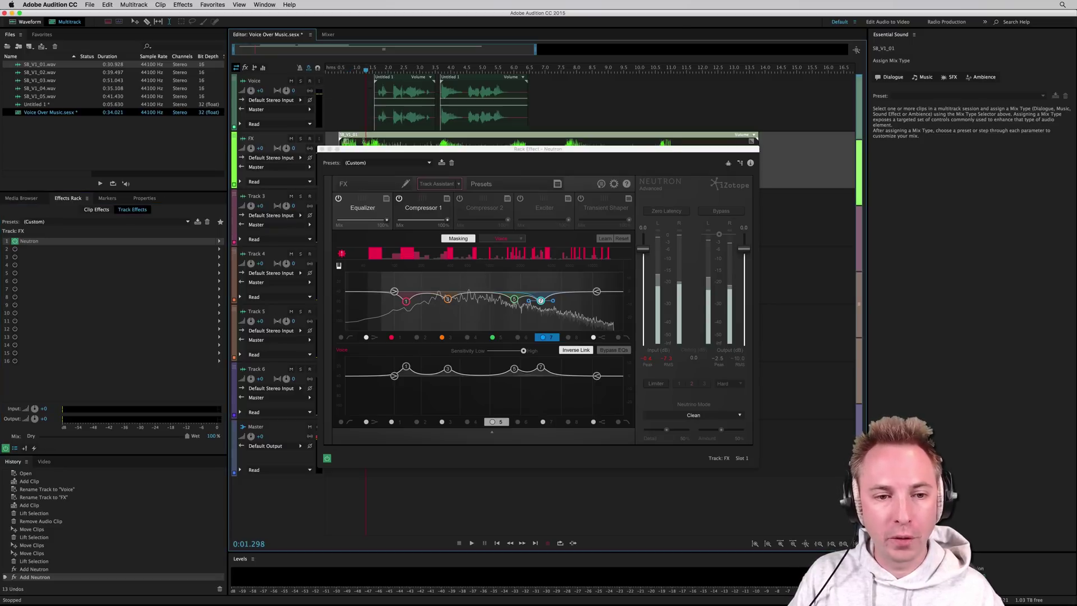
left_click(16, 241)
key("space")
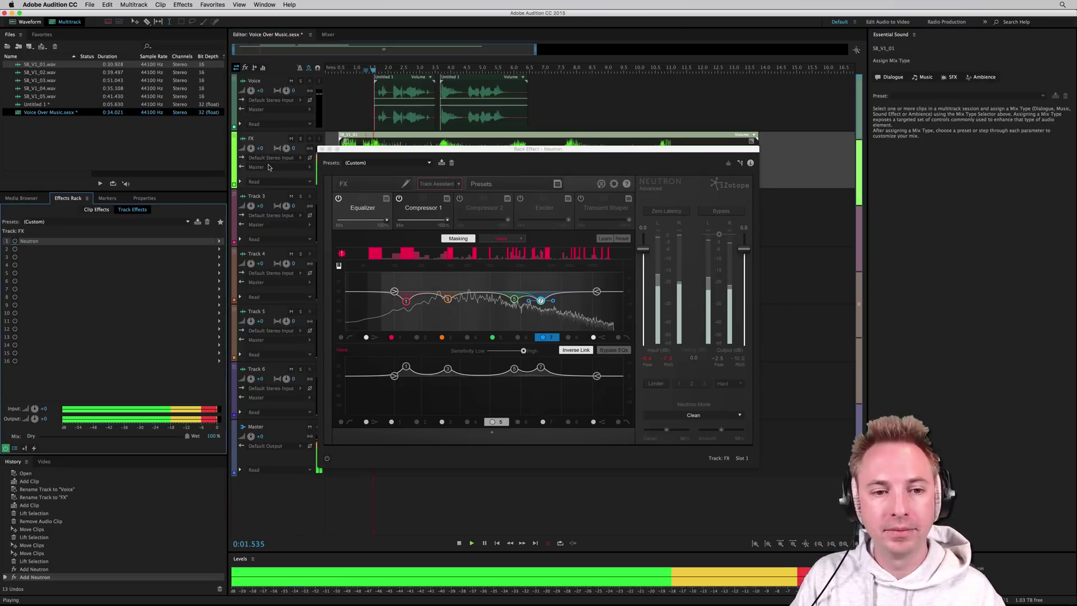
left_click(15, 241)
key("space")
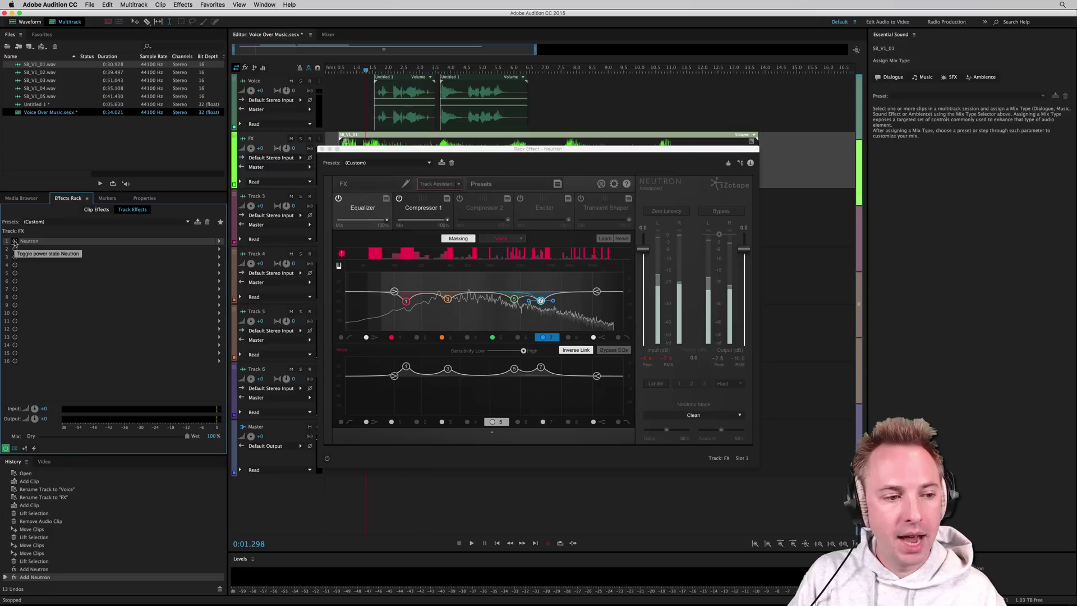
left_click(363, 111)
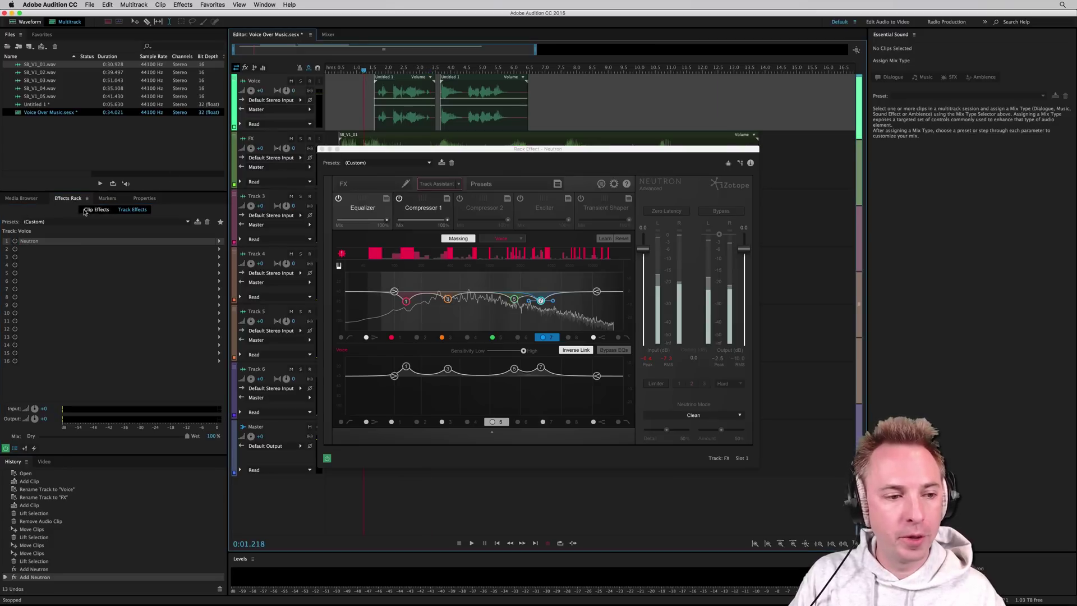
key("space")
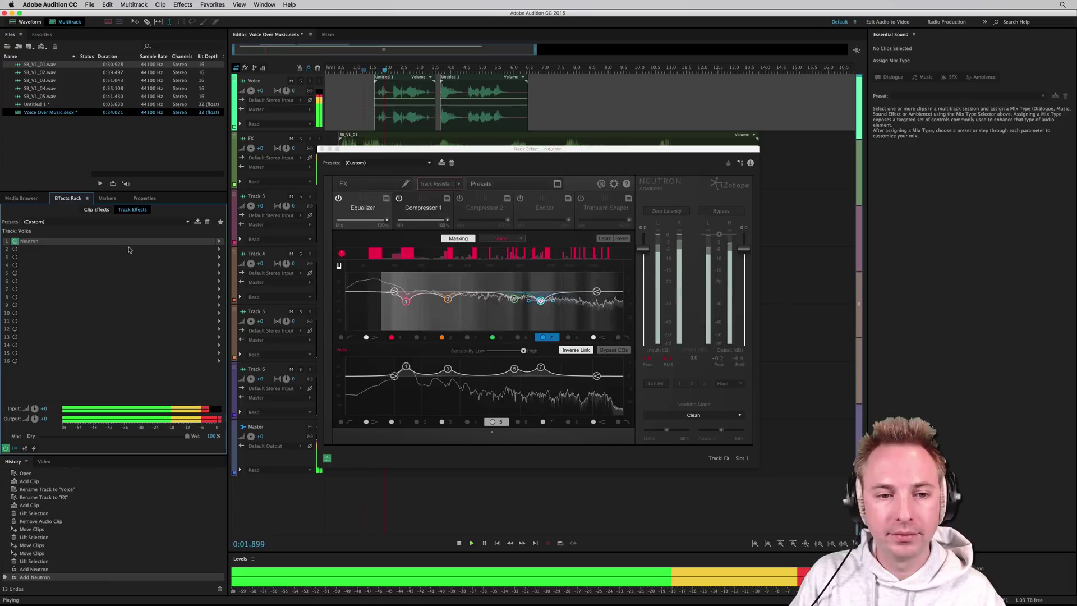
key("space")
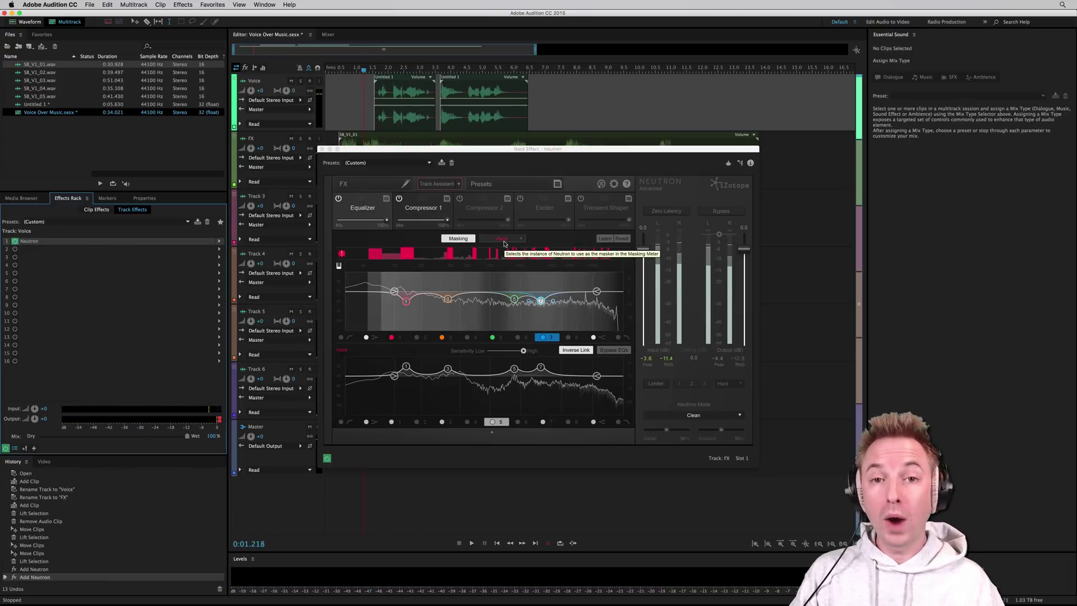